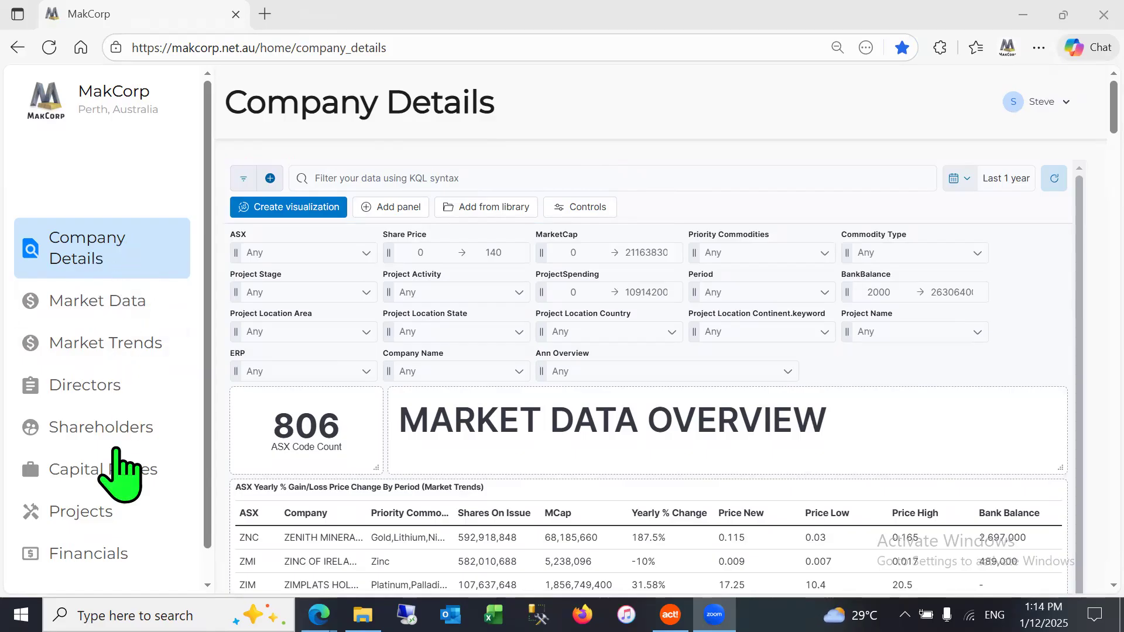
- Find the saved query LMRF 2511 by searching for LM and load it into the dashboard
{"action": "left_click", "coordinate": [242, 178]}
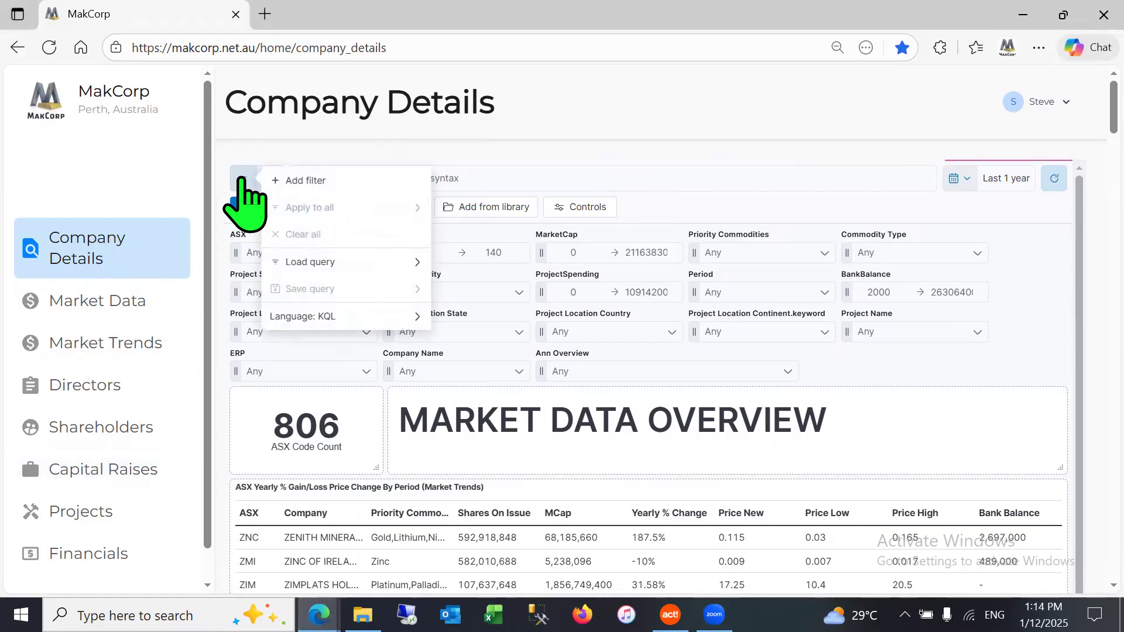
{"action": "left_click", "coordinate": [312, 264]}
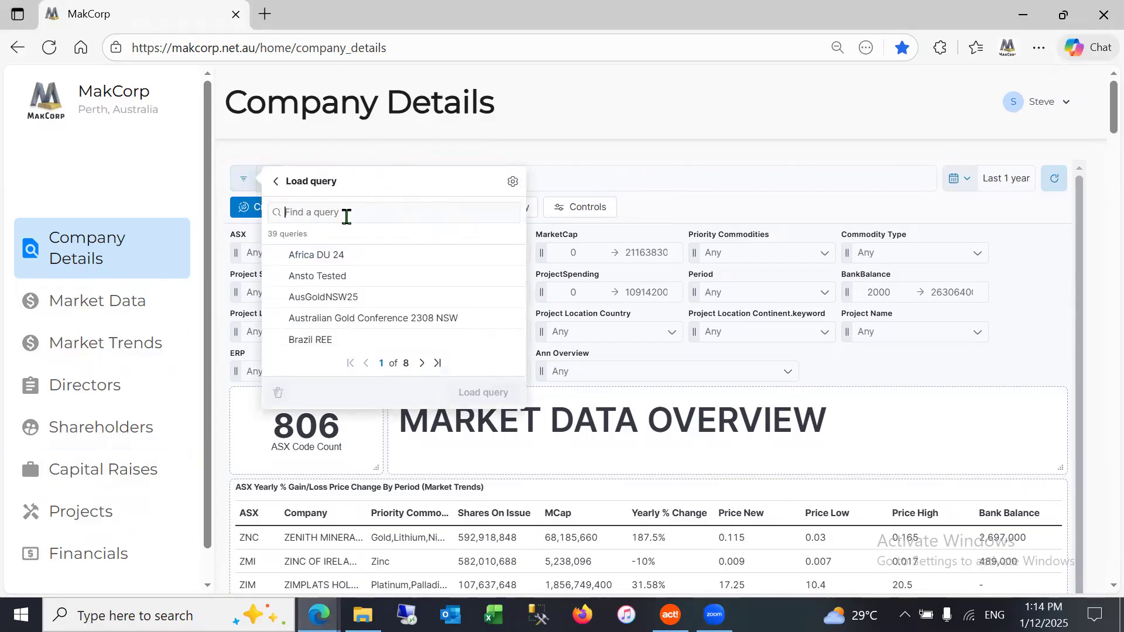
{"action": "type", "text": "LM"}
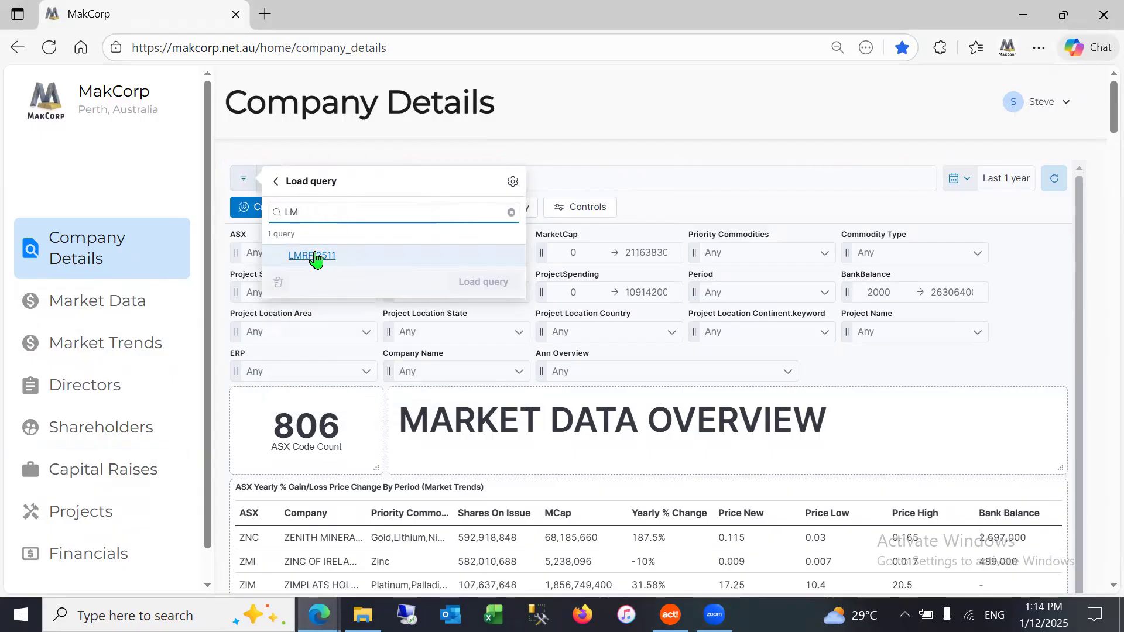
{"action": "left_click", "coordinate": [317, 258]}
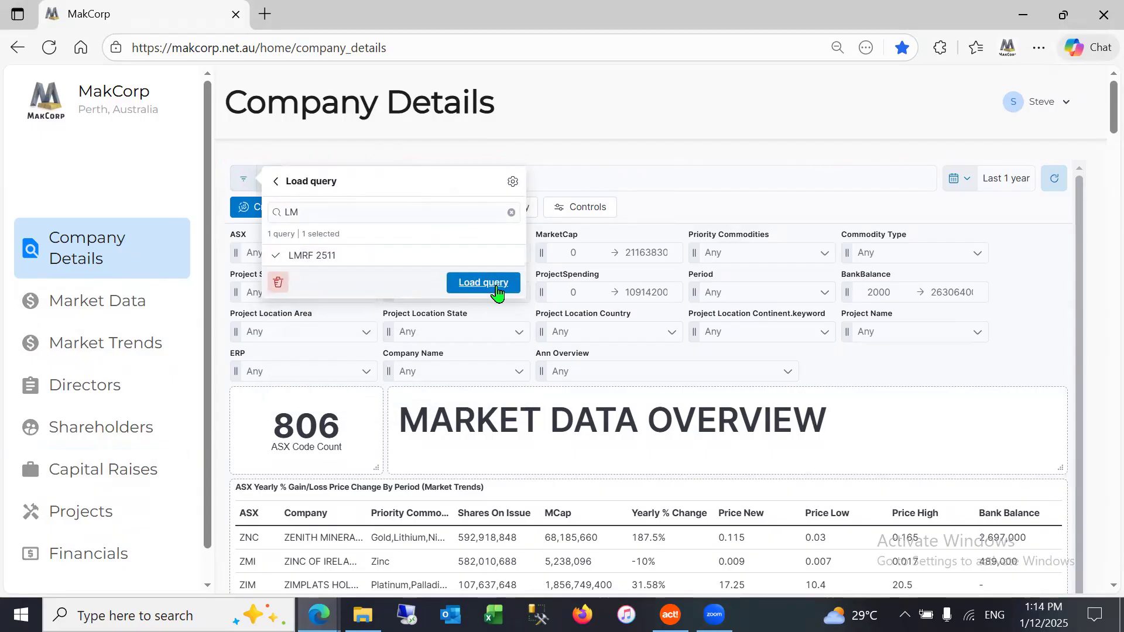
{"action": "left_click", "coordinate": [496, 283]}
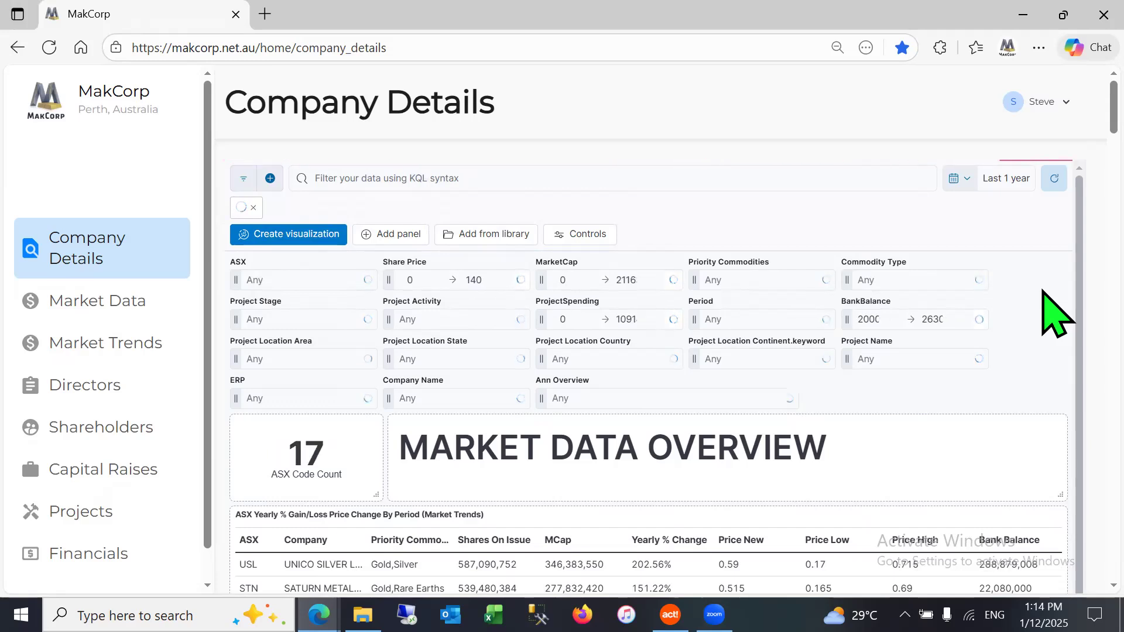
- Examine the filtered dashboard's market data table, share price chart, project activity list and top drilling results
{"action": "scroll", "coordinate": [1043, 291], "scroll_direction": "down", "scroll_amount": 4}
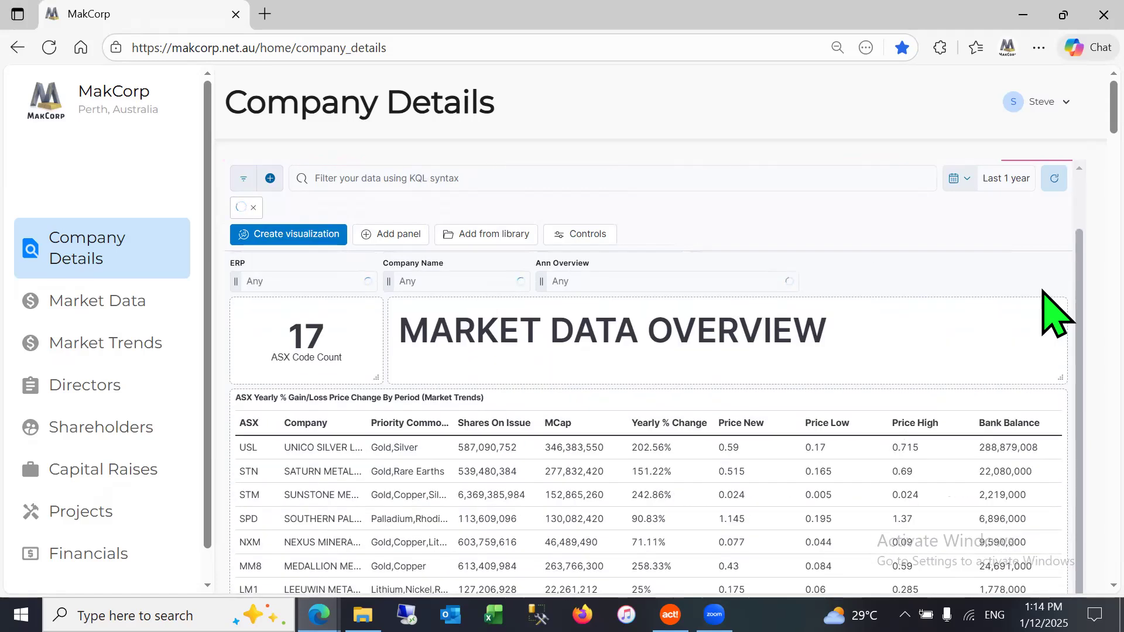
{"action": "scroll", "coordinate": [1050, 313], "scroll_direction": "down", "scroll_amount": 2}
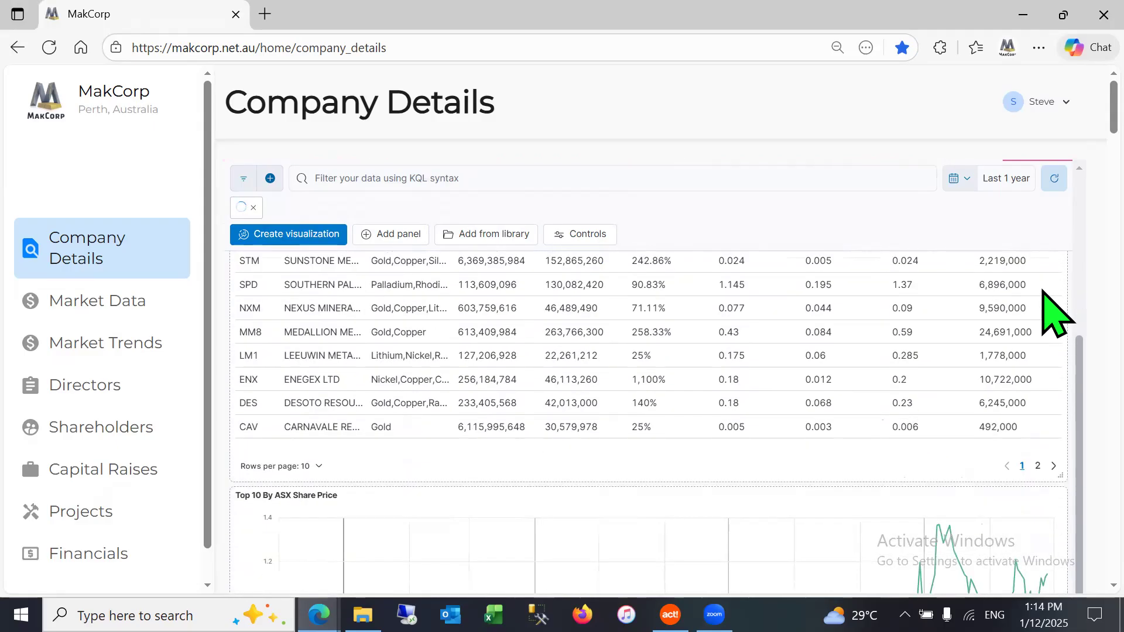
{"action": "scroll", "coordinate": [1050, 313], "scroll_direction": "down", "scroll_amount": 5}
{"action": "scroll", "coordinate": [1051, 313], "scroll_direction": "down", "scroll_amount": 8}
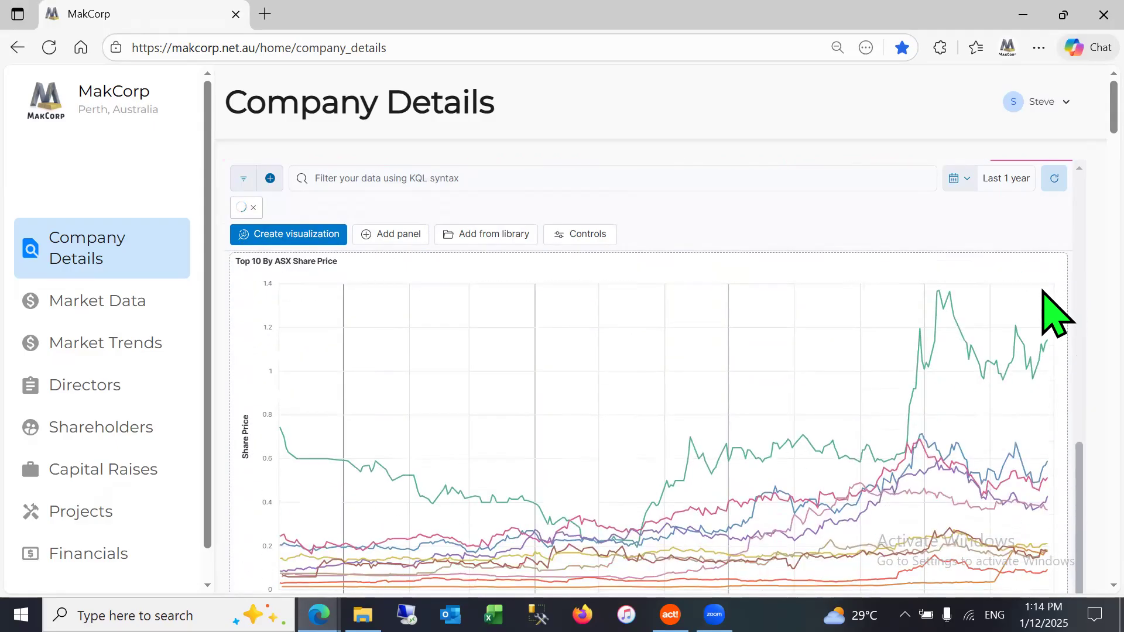
{"action": "scroll", "coordinate": [1043, 291], "scroll_direction": "down", "scroll_amount": 2}
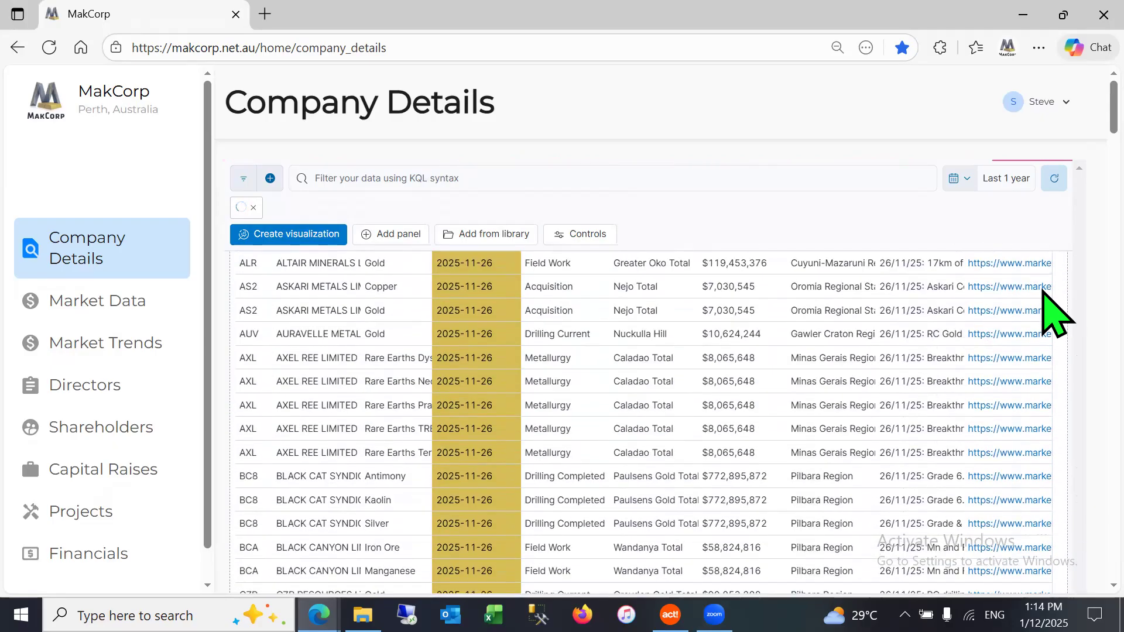
{"action": "scroll", "coordinate": [1071, 305], "scroll_direction": "down", "scroll_amount": 10}
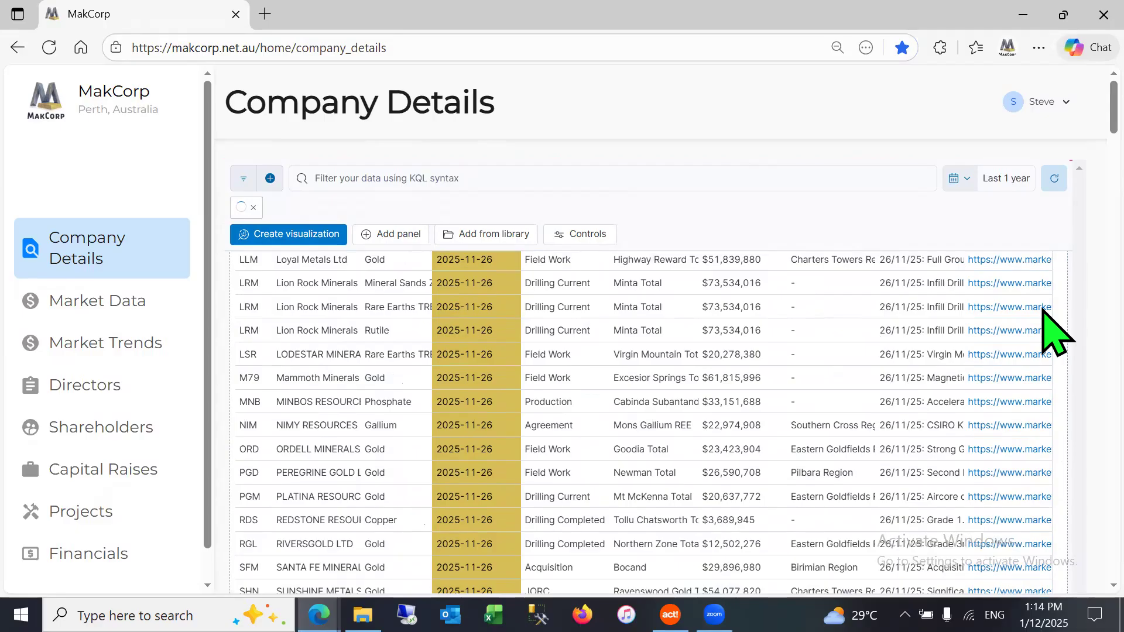
{"action": "scroll", "coordinate": [1043, 311], "scroll_direction": "down", "scroll_amount": 5}
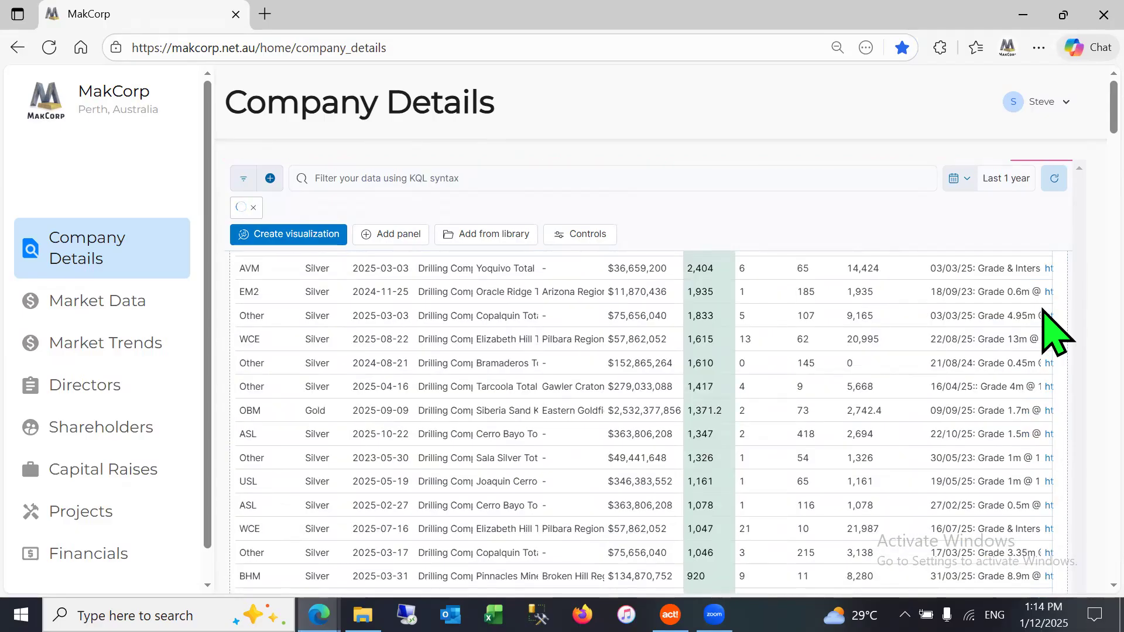
{"action": "scroll", "coordinate": [1043, 310], "scroll_direction": "down", "scroll_amount": 6}
{"action": "scroll", "coordinate": [1044, 311], "scroll_direction": "up", "scroll_amount": 1}
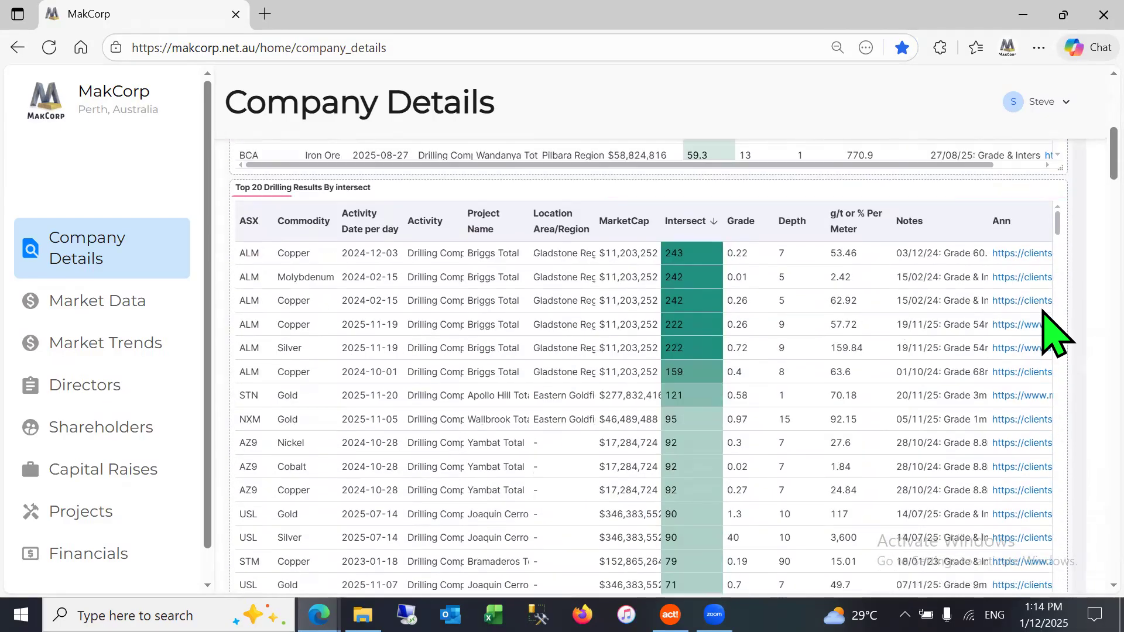
{"action": "scroll", "coordinate": [1044, 310], "scroll_direction": "up", "scroll_amount": 6}
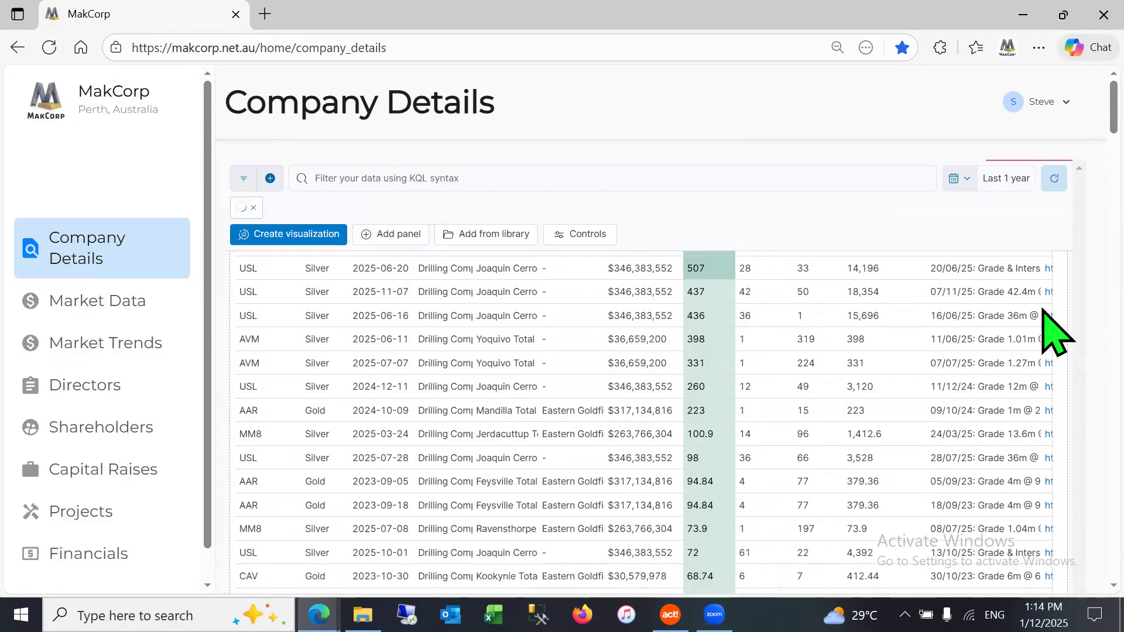
{"action": "scroll", "coordinate": [1043, 310], "scroll_direction": "up", "scroll_amount": 6}
{"action": "scroll", "coordinate": [1045, 240], "scroll_direction": "up", "scroll_amount": 10}
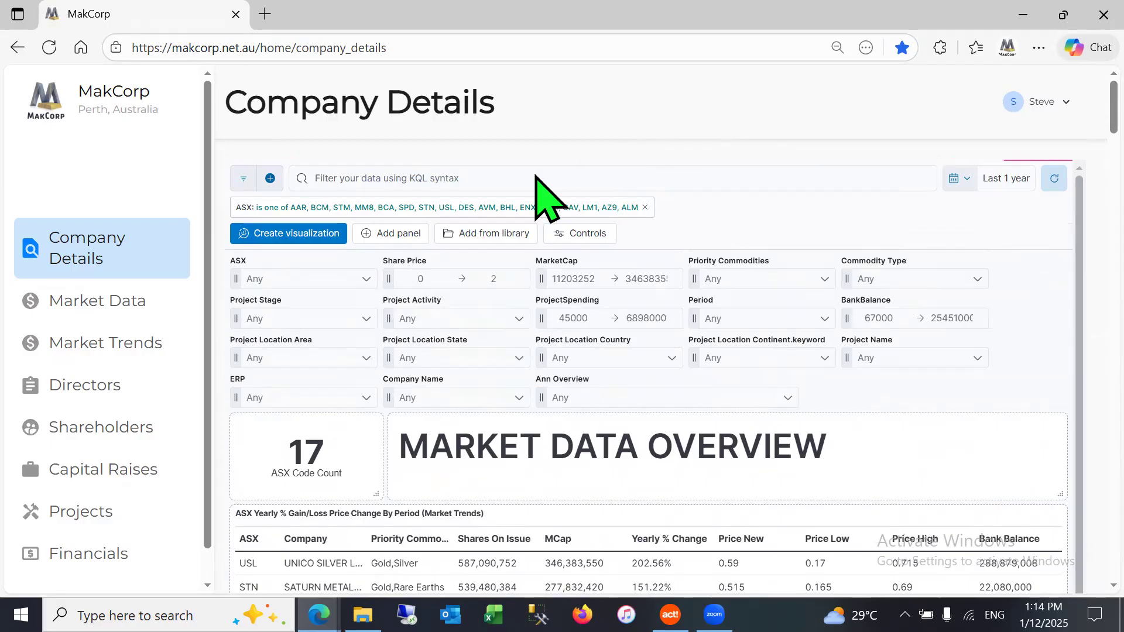
- Open the loaded ASX filter for editing, look up WAF among its available values, and cancel the edit
{"action": "left_click", "coordinate": [430, 208]}
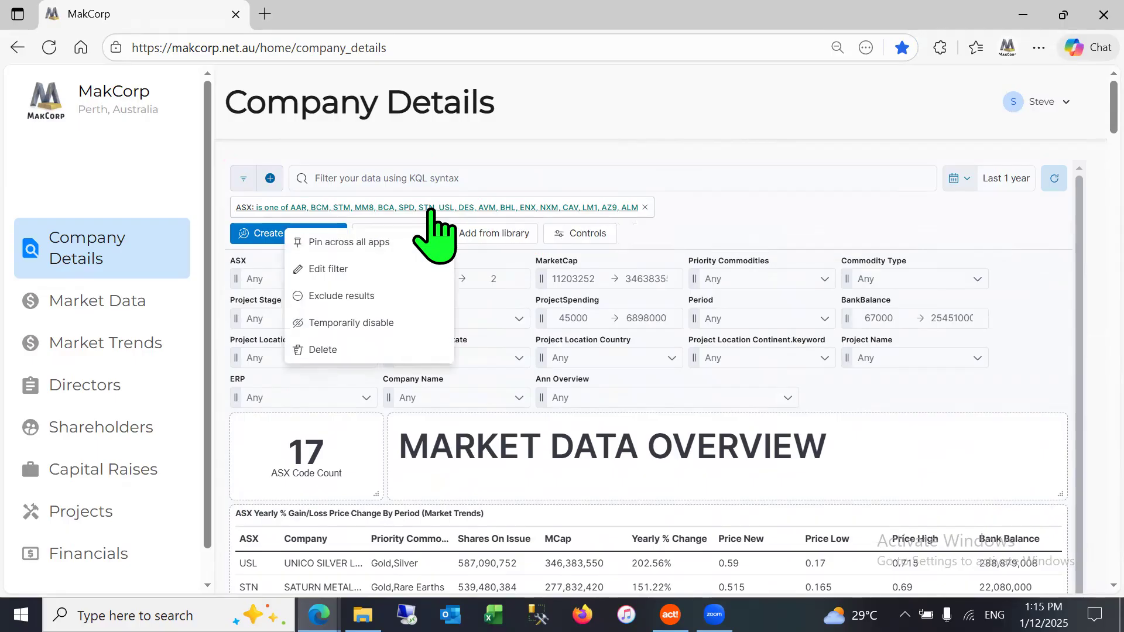
{"action": "left_click", "coordinate": [330, 270]}
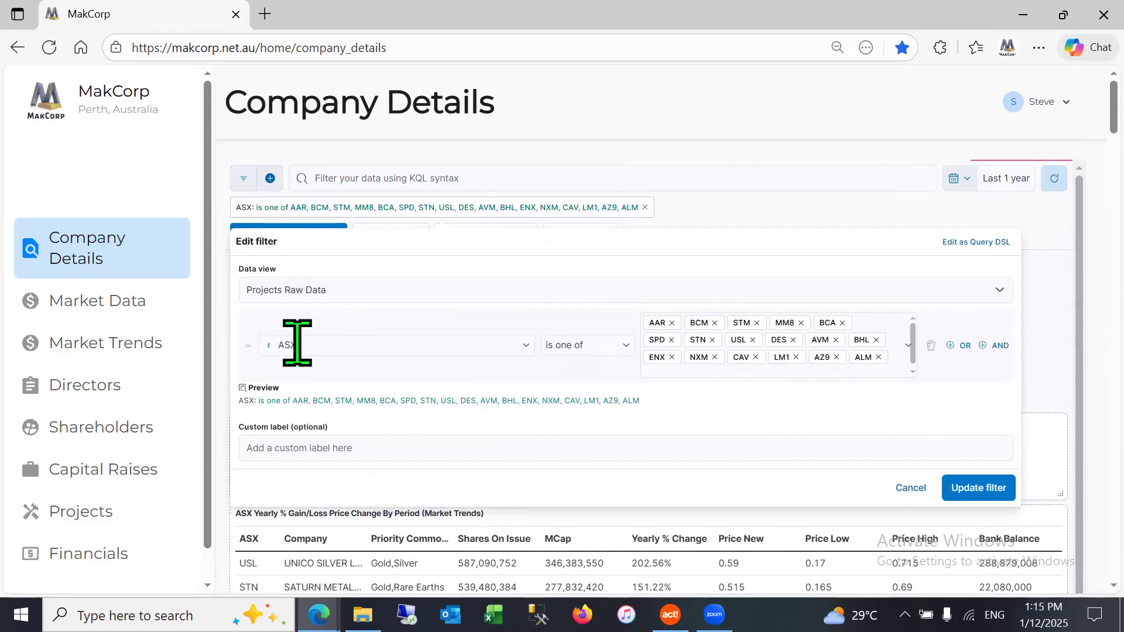
{"action": "left_click", "coordinate": [296, 345]}
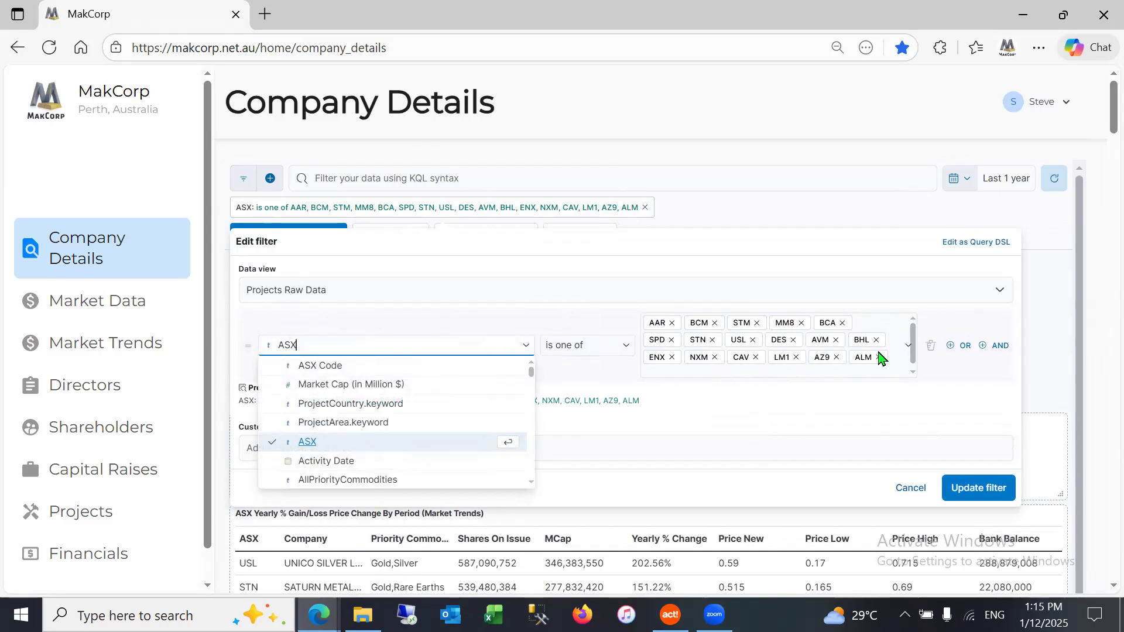
{"action": "left_click", "coordinate": [894, 367]}
{"action": "left_click", "coordinate": [906, 357]}
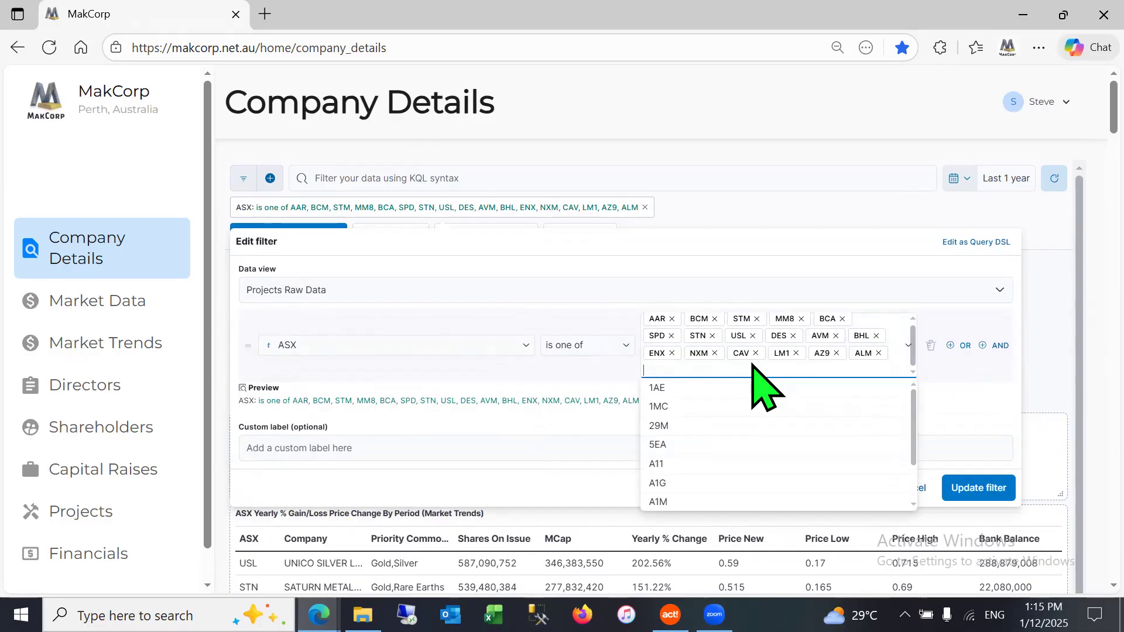
{"action": "type", "text": "WAF"}
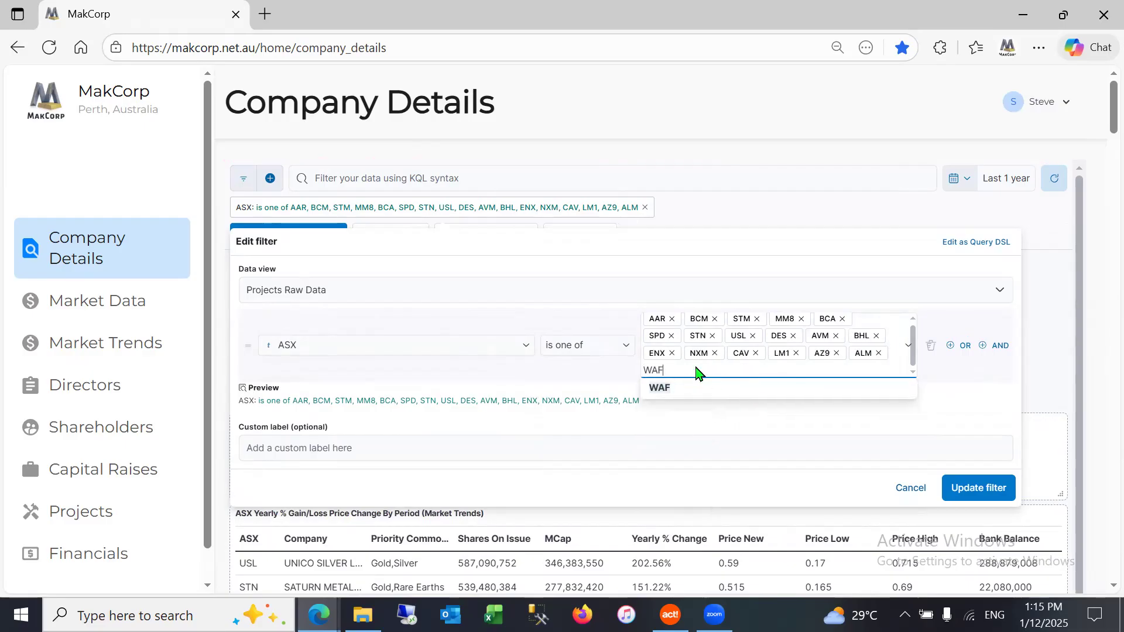
{"action": "key", "text": "BackSpace"}
{"action": "key", "text": "BackSpace"}
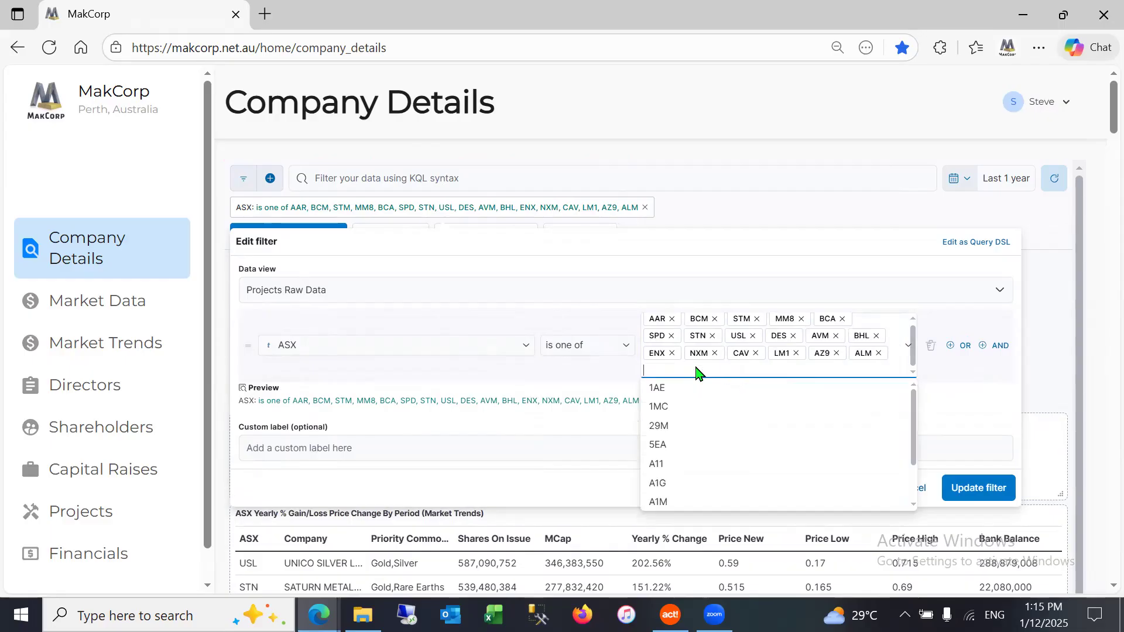
{"action": "key", "text": "Escape"}
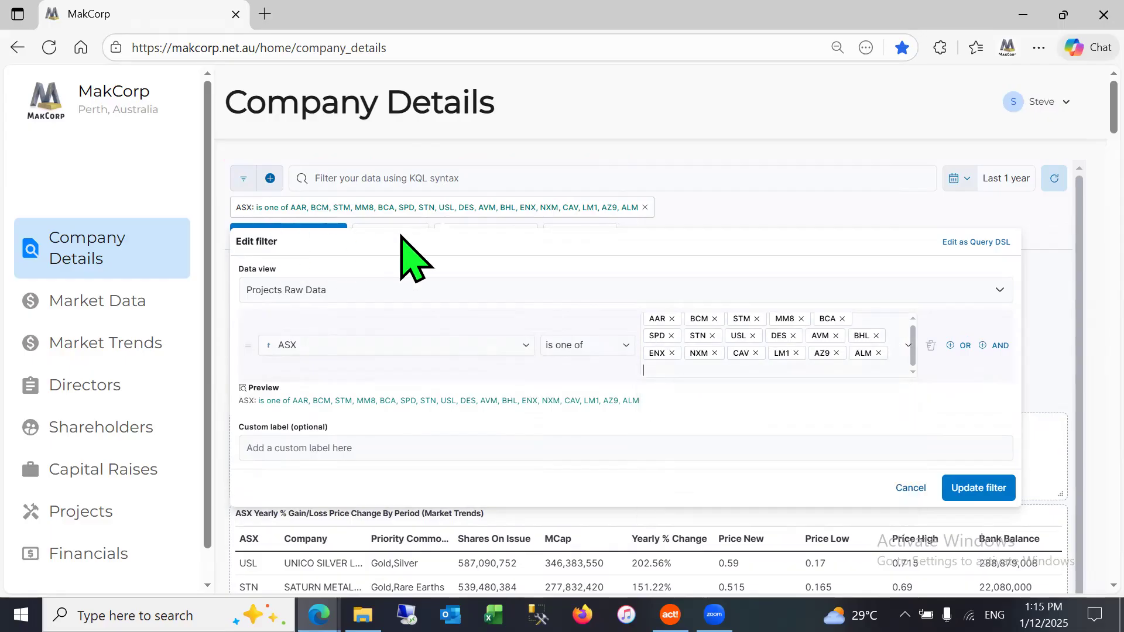
{"action": "left_click", "coordinate": [909, 489]}
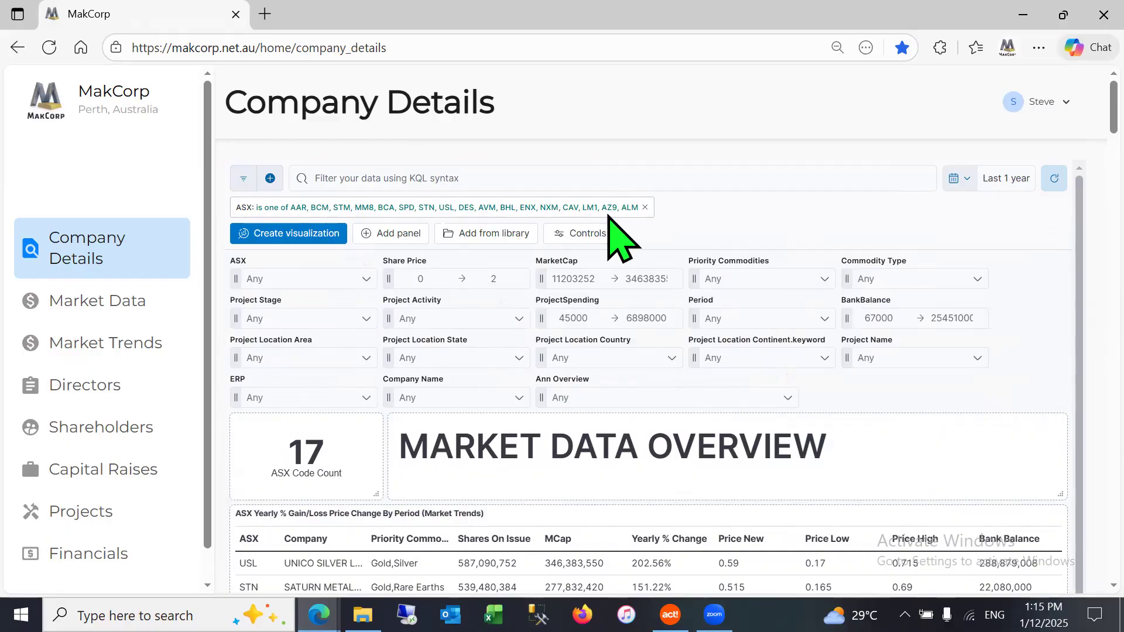
- Remove the loaded ASX filter and begin a new filter on the ASX field with the operator "is one of"
{"action": "left_click", "coordinate": [645, 208]}
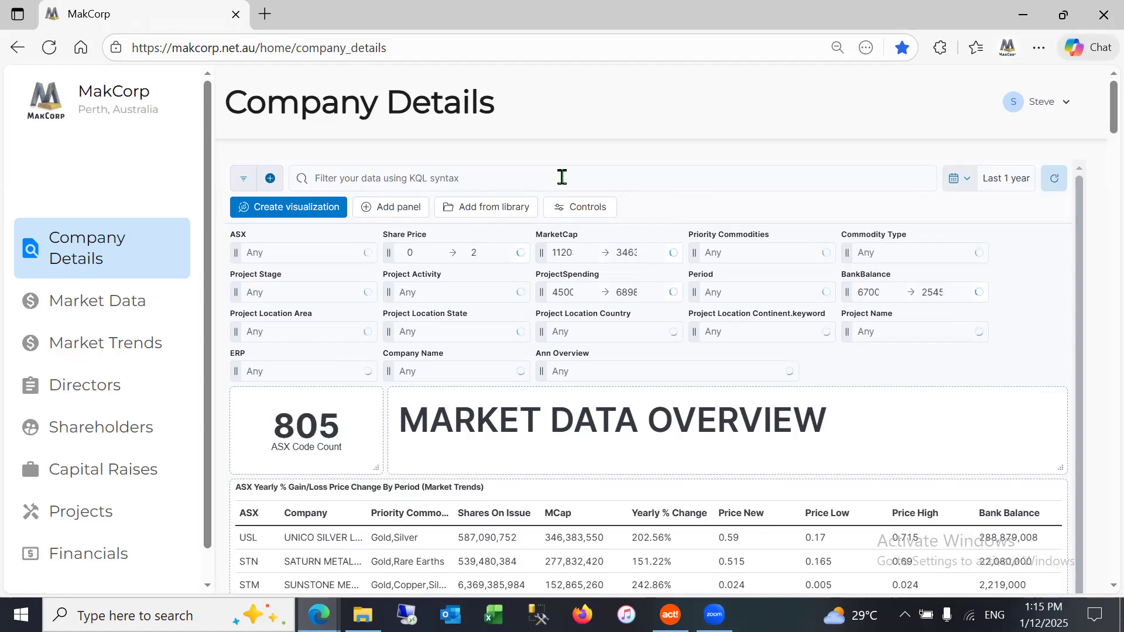
{"action": "left_click", "coordinate": [246, 180]}
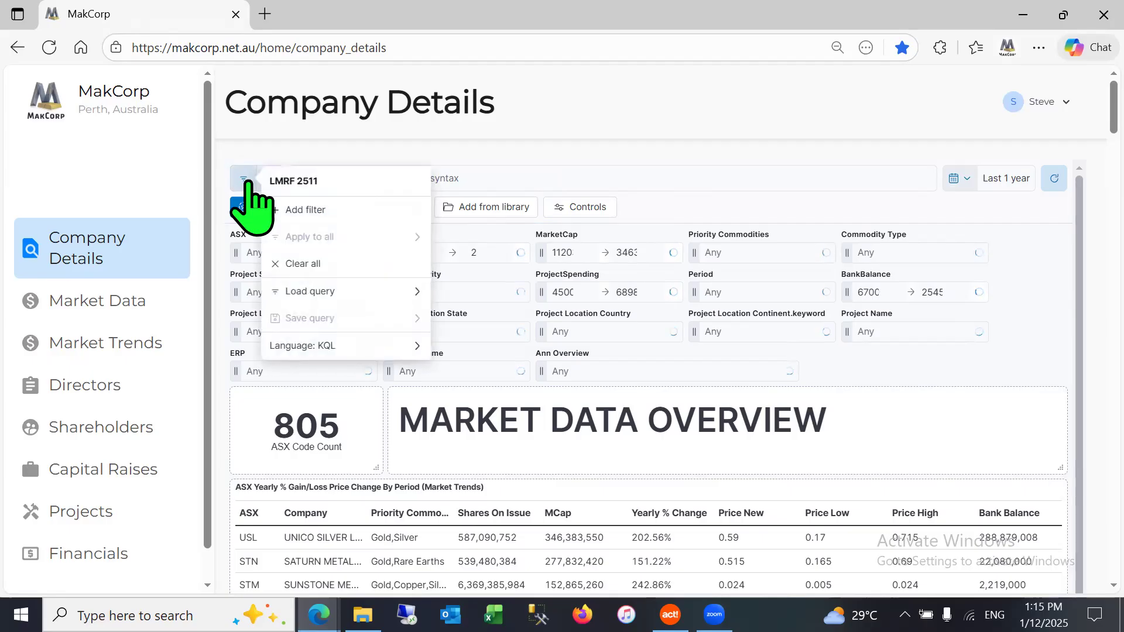
{"action": "left_click", "coordinate": [305, 210]}
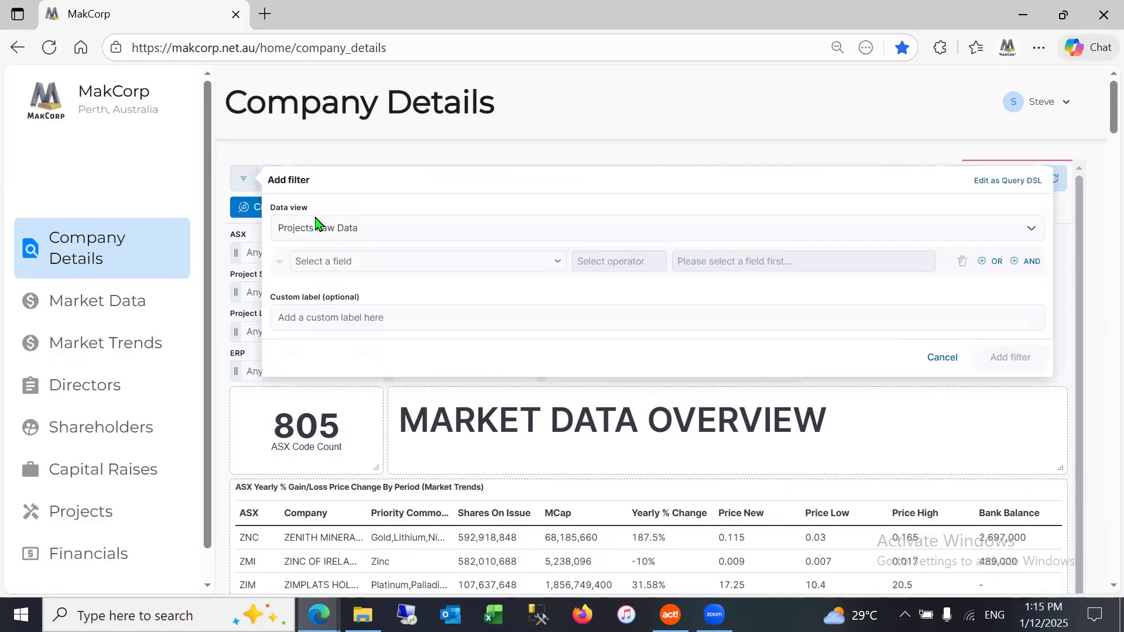
{"action": "left_click", "coordinate": [336, 258]}
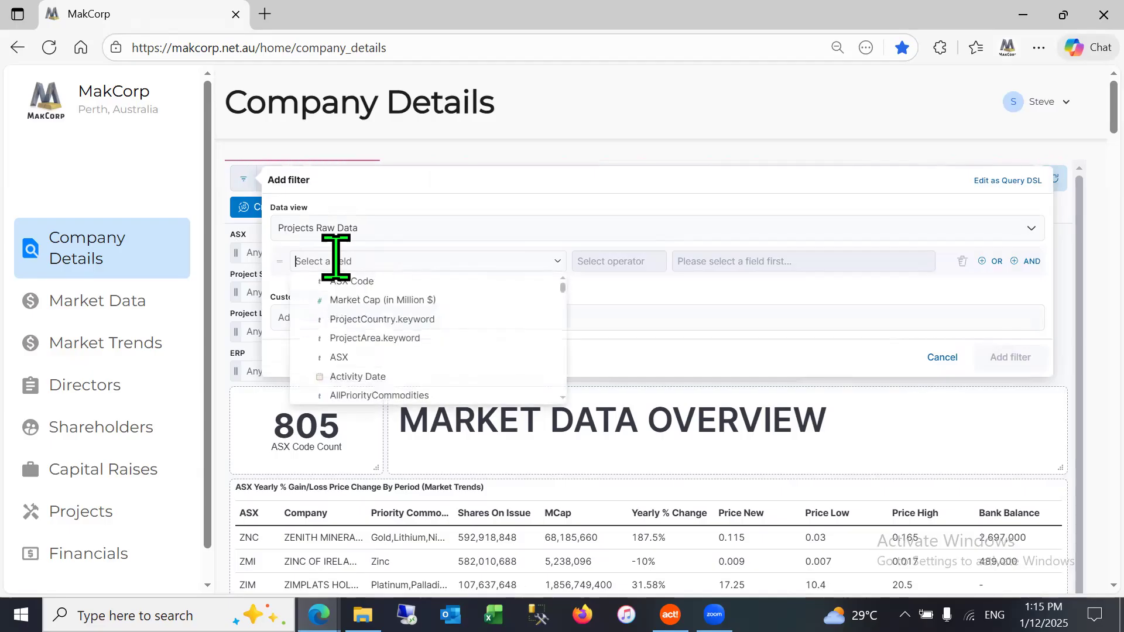
{"action": "left_click", "coordinate": [343, 356]}
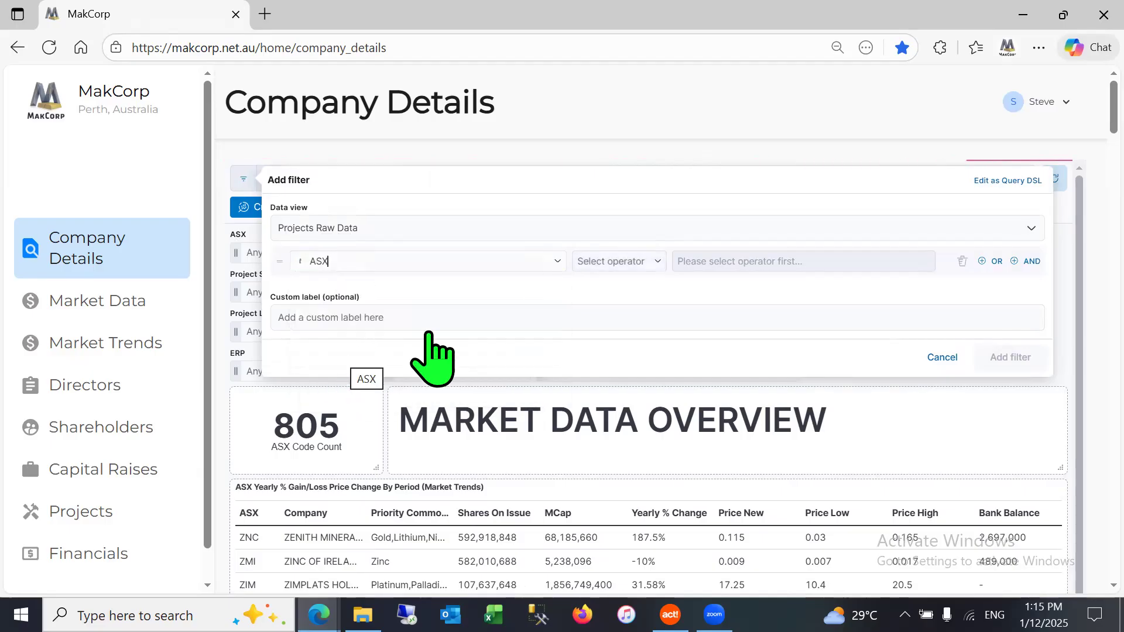
{"action": "left_click", "coordinate": [639, 261]}
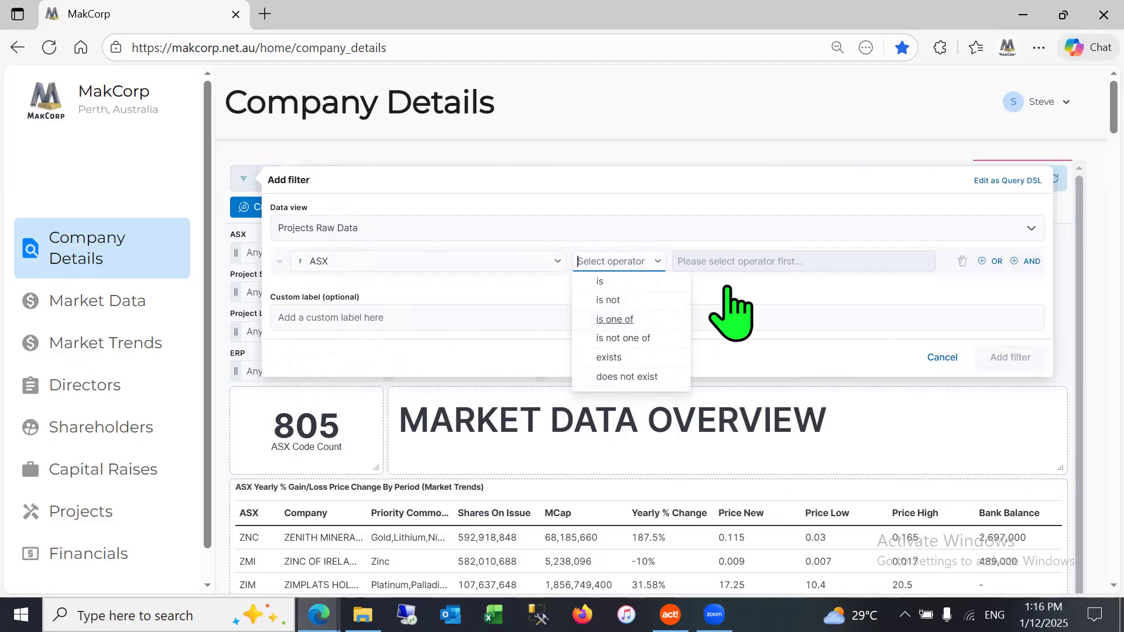
{"action": "left_click", "coordinate": [625, 319]}
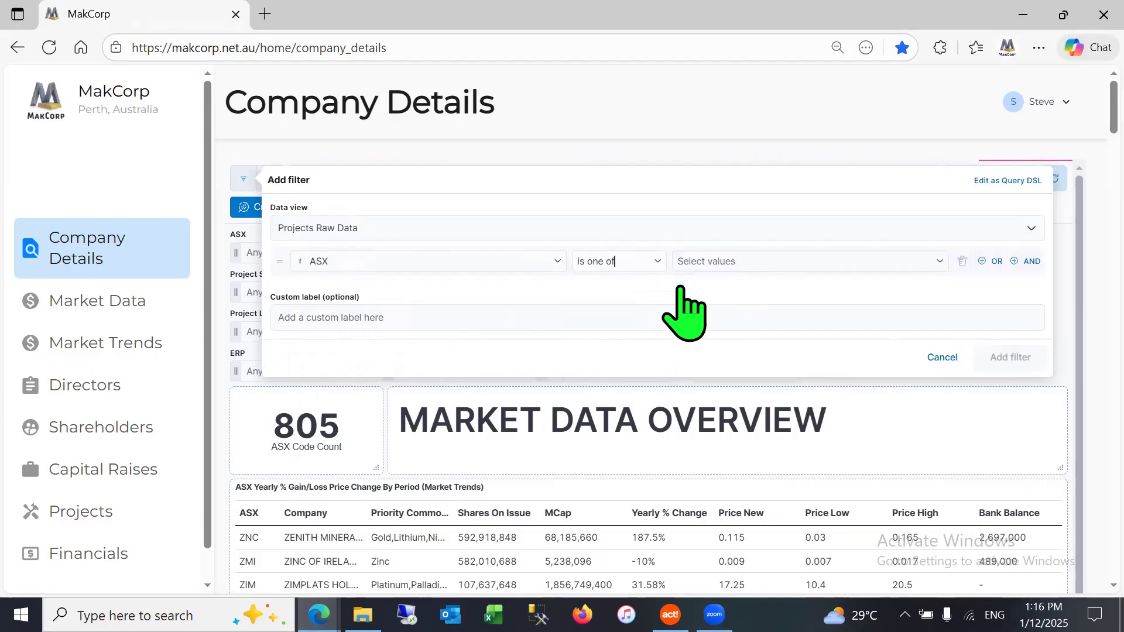
- Choose WAF and 29M as the new filter's values and add the filter to the dashboard
{"action": "left_click", "coordinate": [722, 255]}
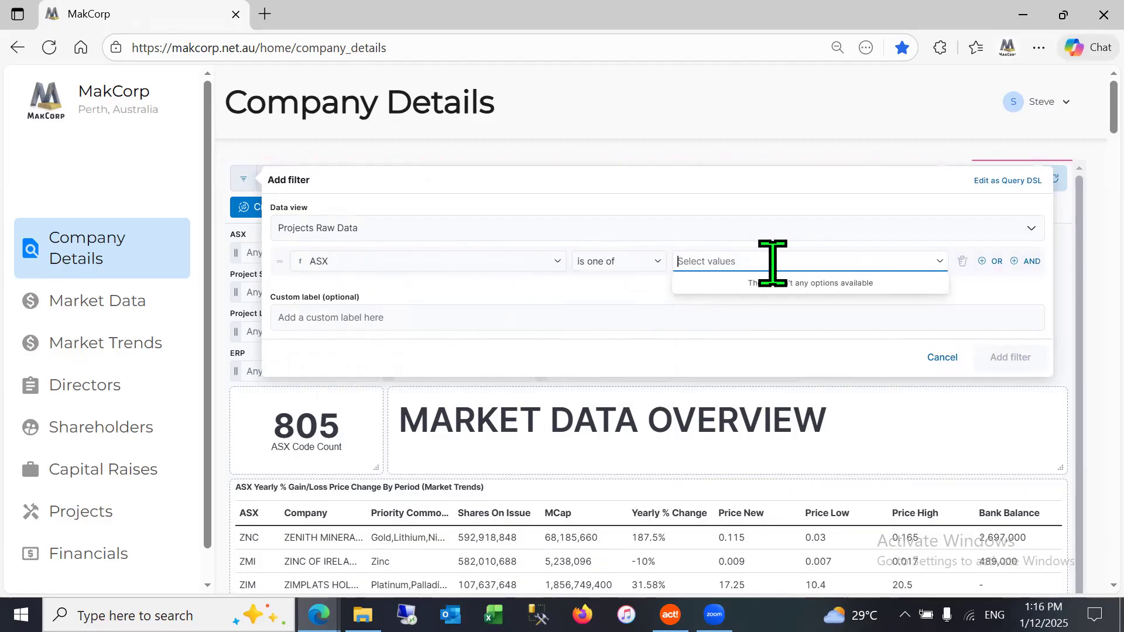
{"action": "type", "text": "ASX"}
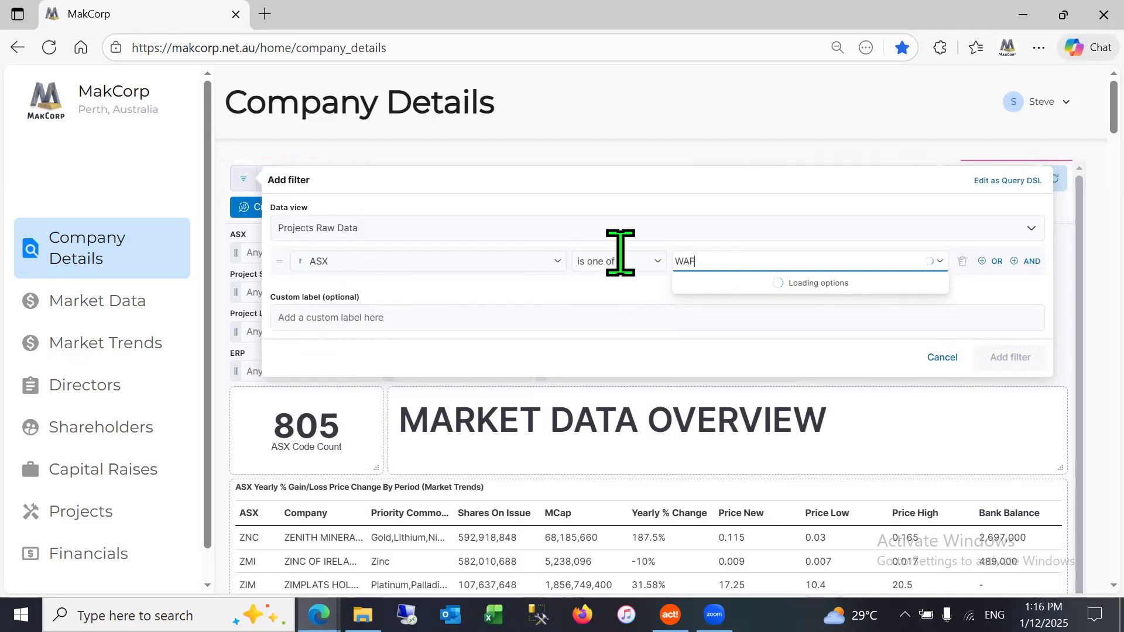
{"action": "type", "text": "F"}
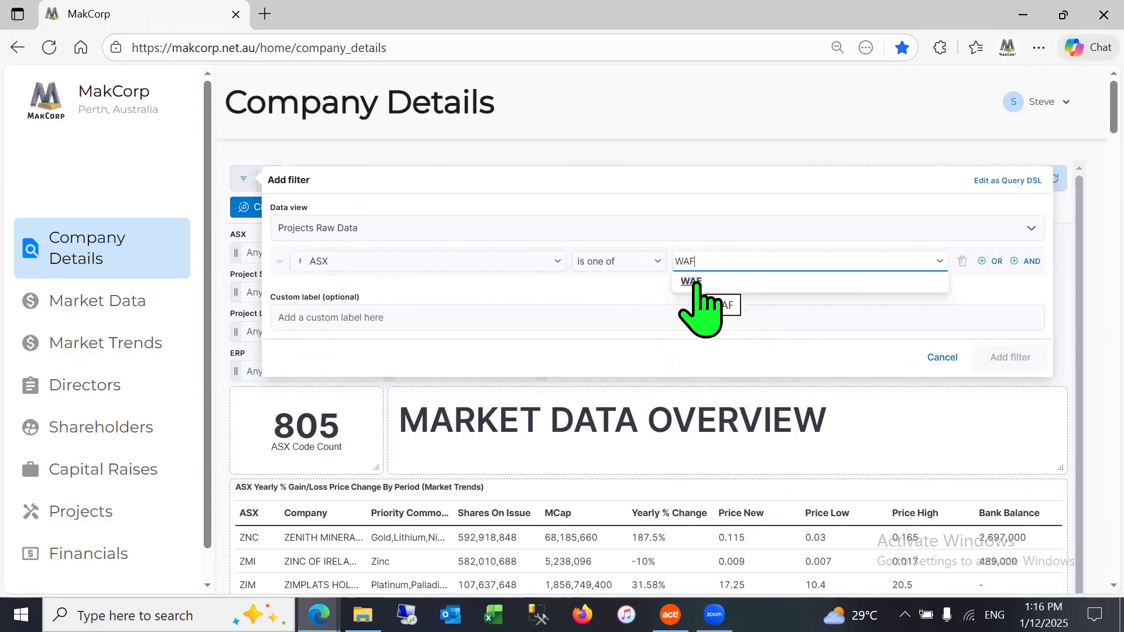
{"action": "left_click", "coordinate": [691, 284]}
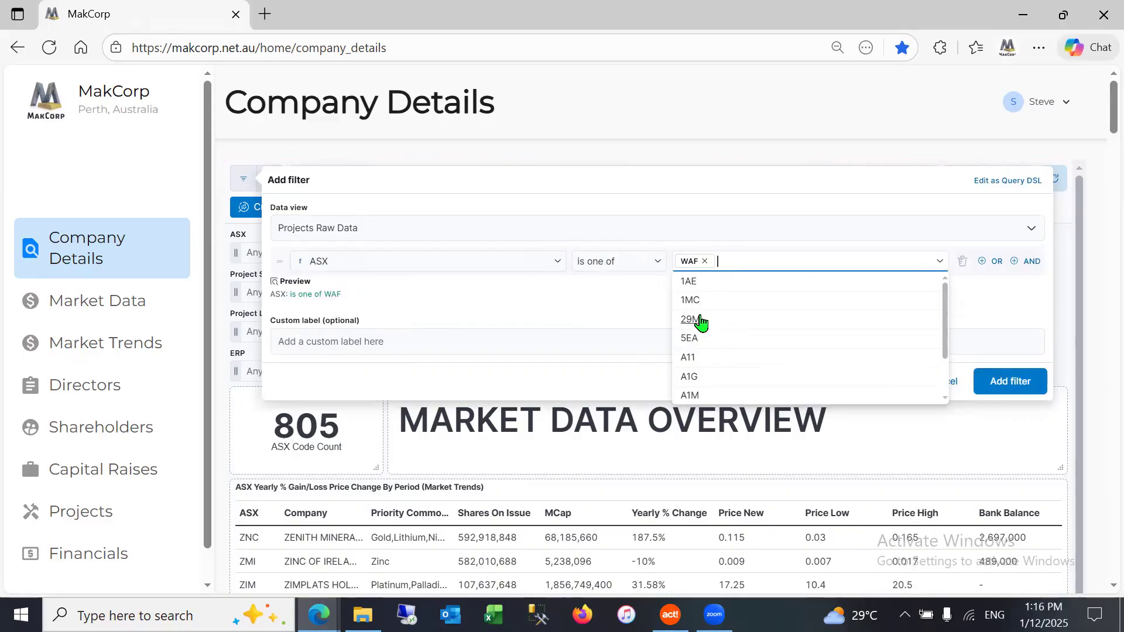
{"action": "left_click", "coordinate": [694, 321]}
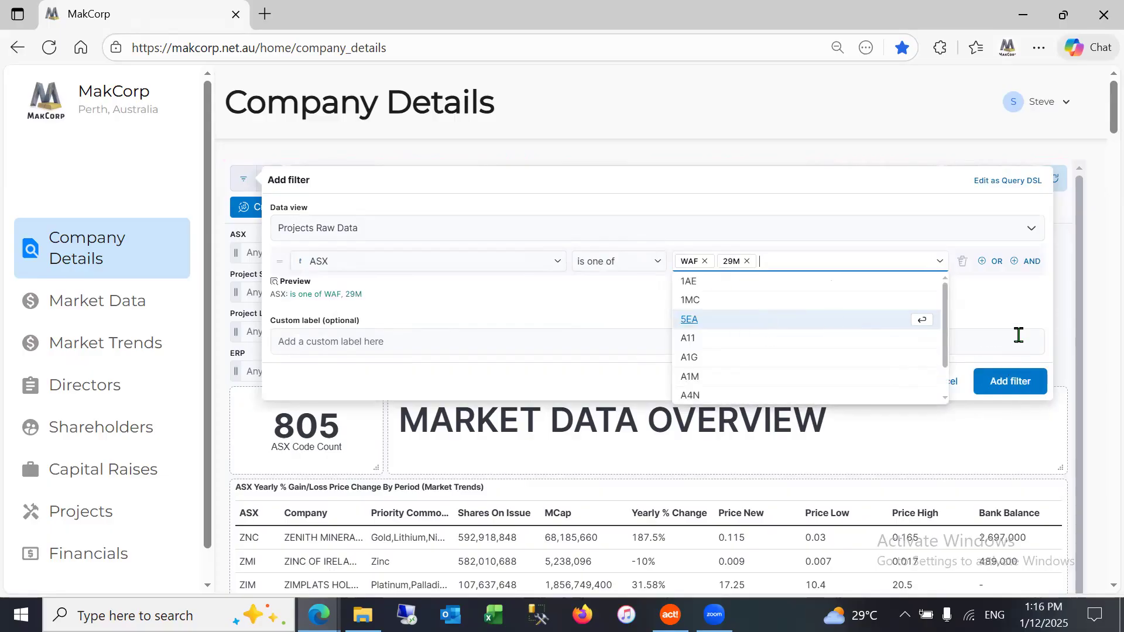
{"action": "left_click", "coordinate": [1007, 382]}
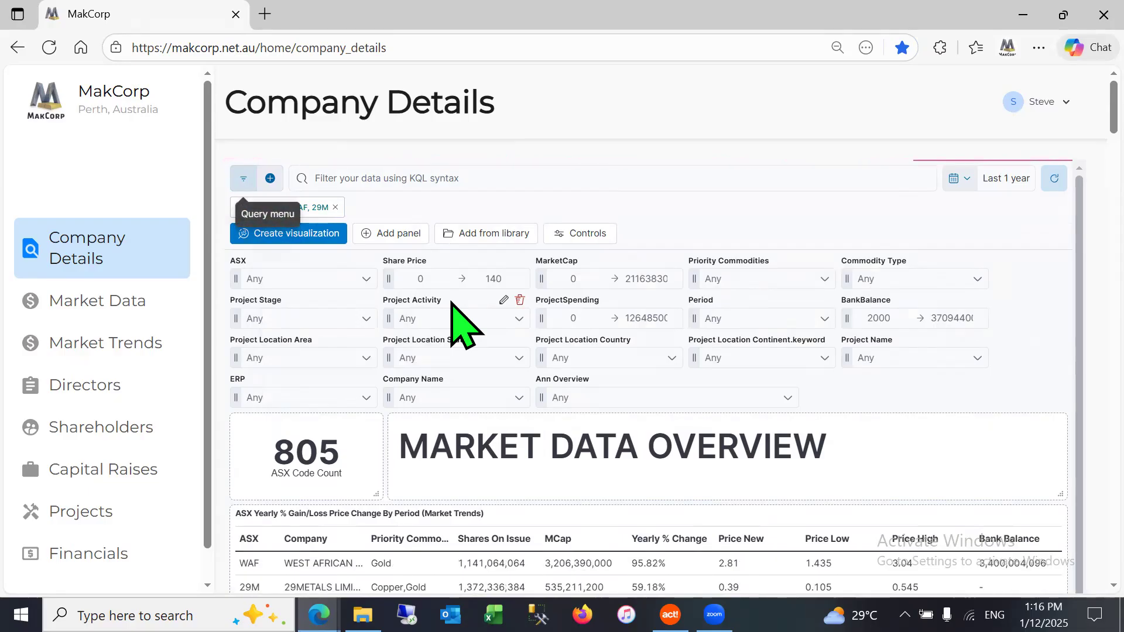
- Save the current WAF and 29M filter as a new query named TEST, with filters included and the time filter excluded
{"action": "left_click", "coordinate": [243, 180]}
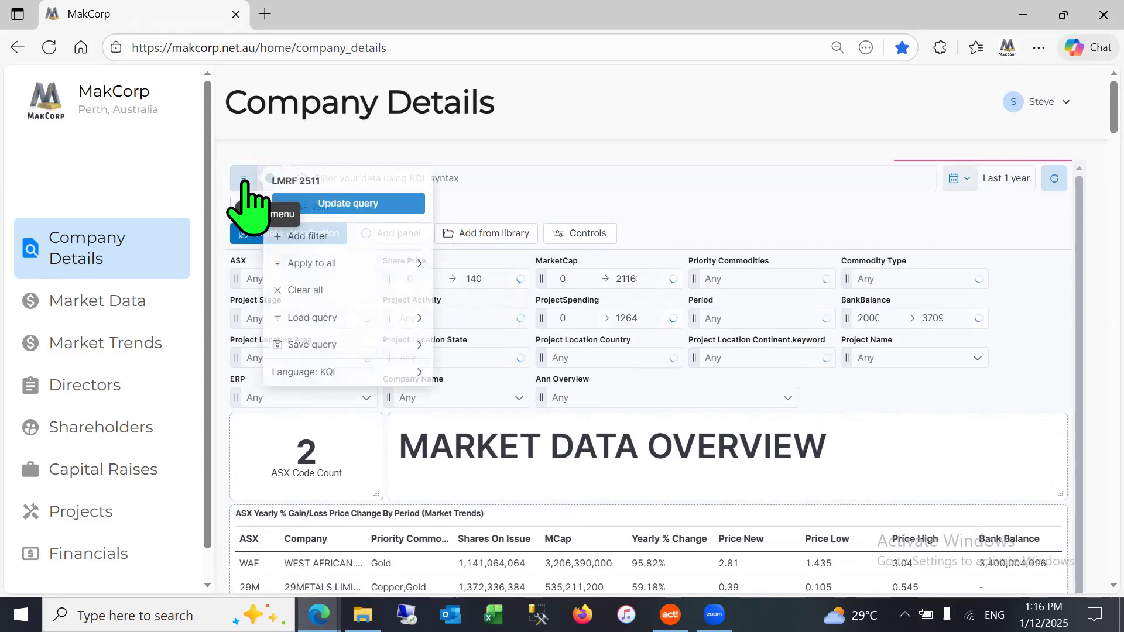
{"action": "left_click", "coordinate": [329, 345]}
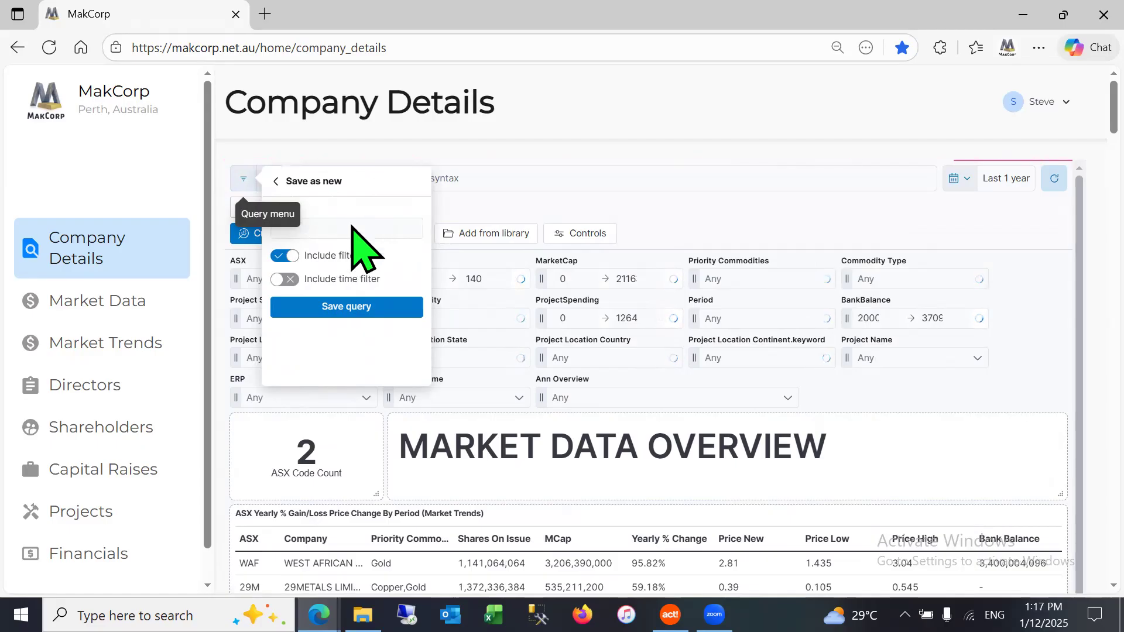
{"action": "left_click", "coordinate": [346, 228]}
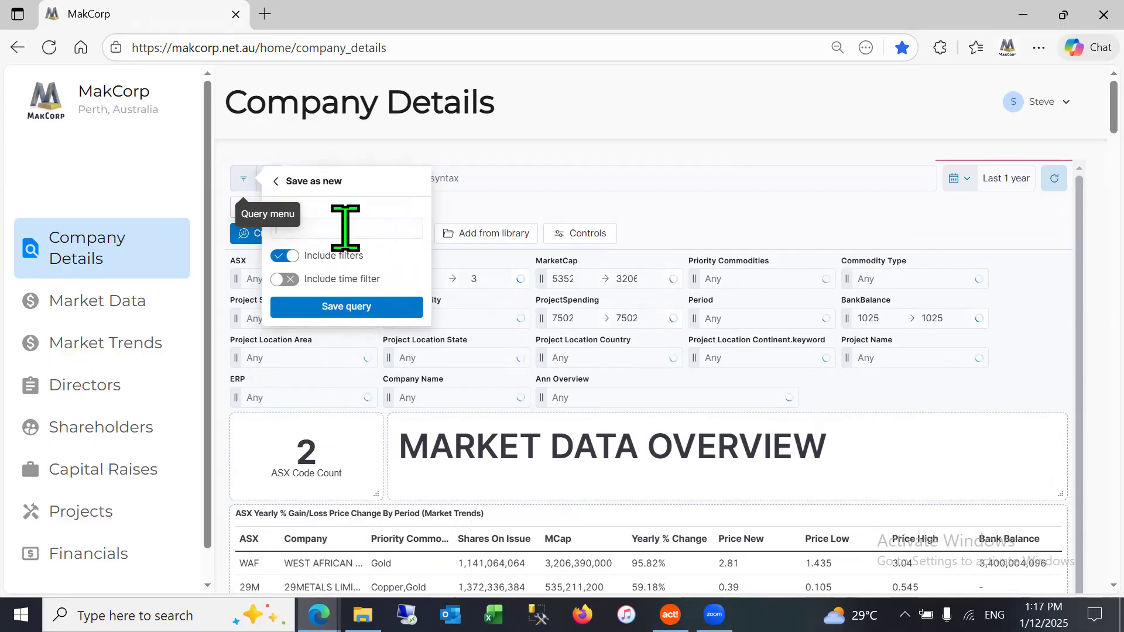
{"action": "type", "text": "TES"}
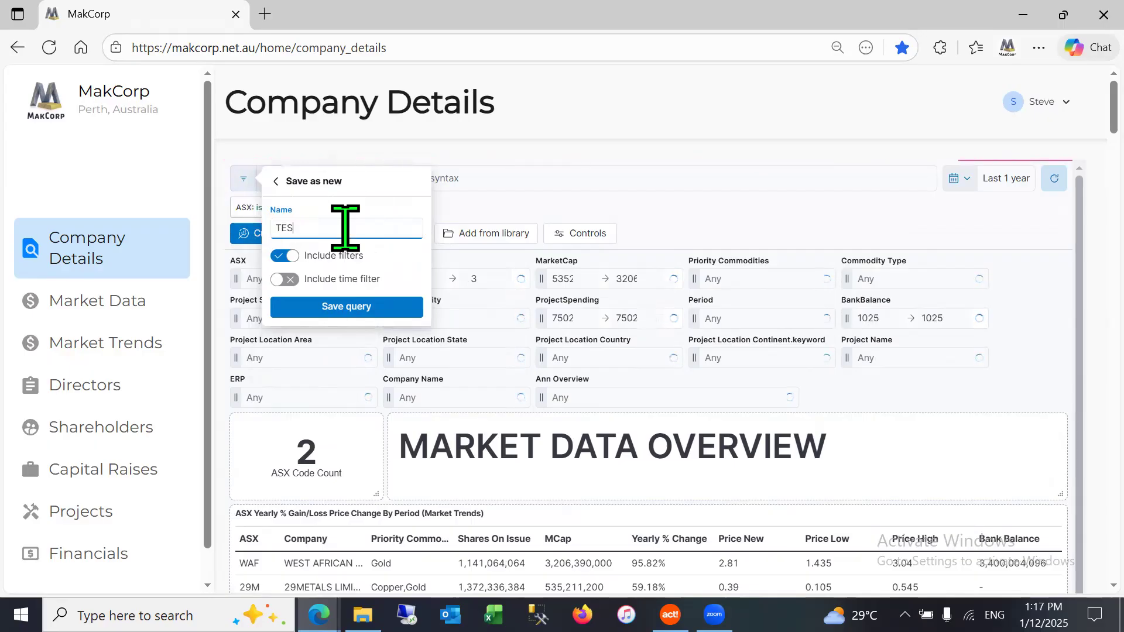
{"action": "type", "text": "T"}
{"action": "left_click", "coordinate": [359, 306]}
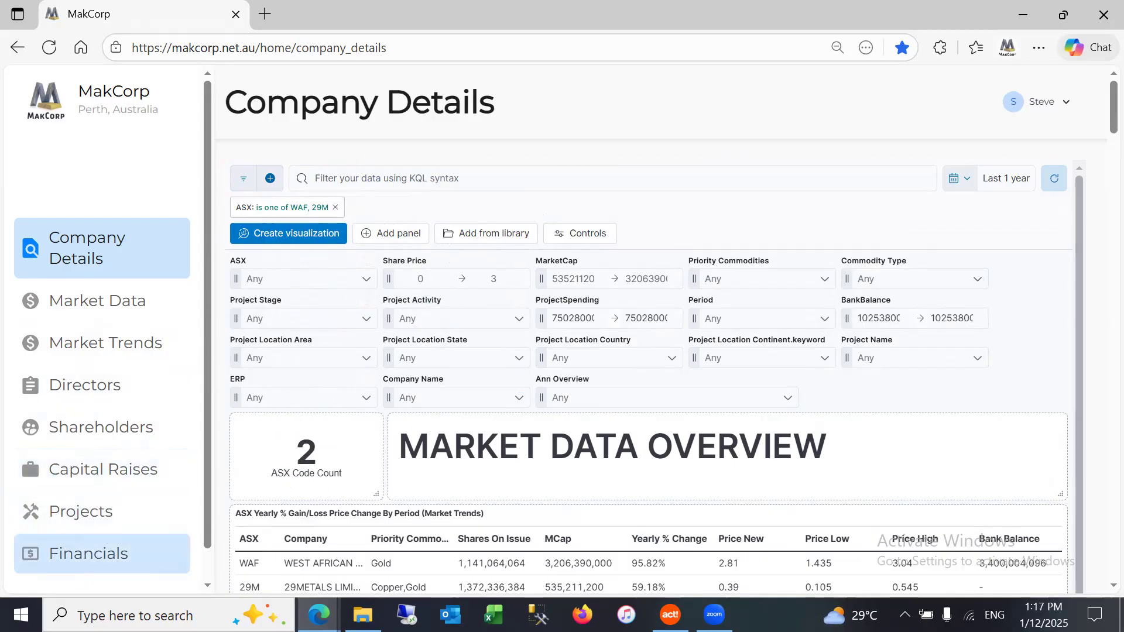
- Open the Financials dashboard and load the saved query LMRF 2511
{"action": "left_click", "coordinate": [94, 554]}
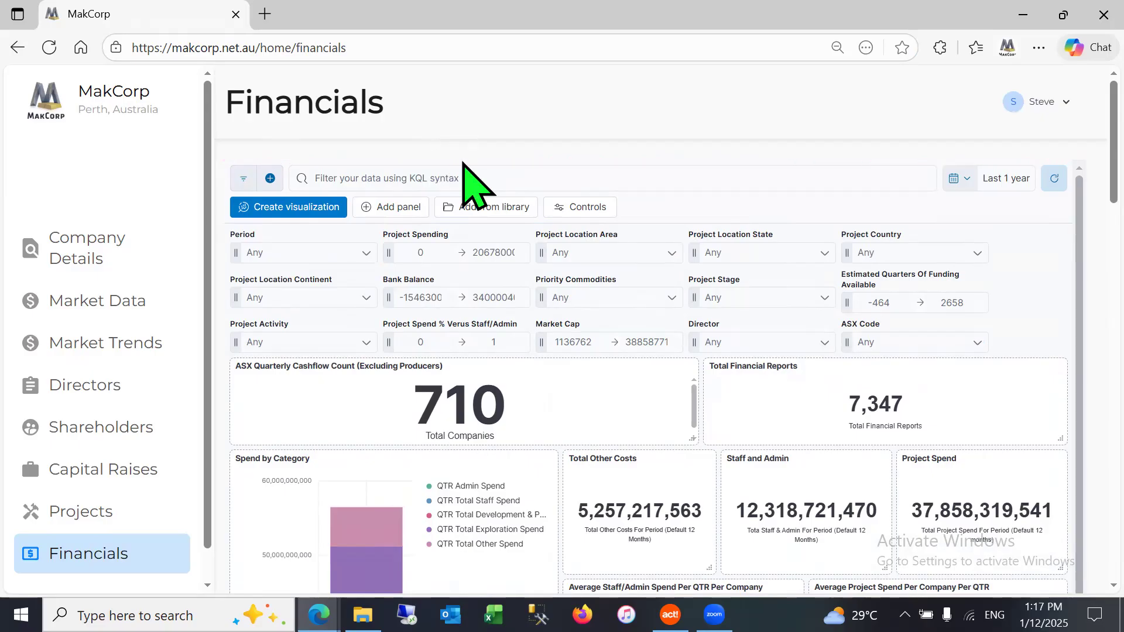
{"action": "left_click", "coordinate": [244, 181]}
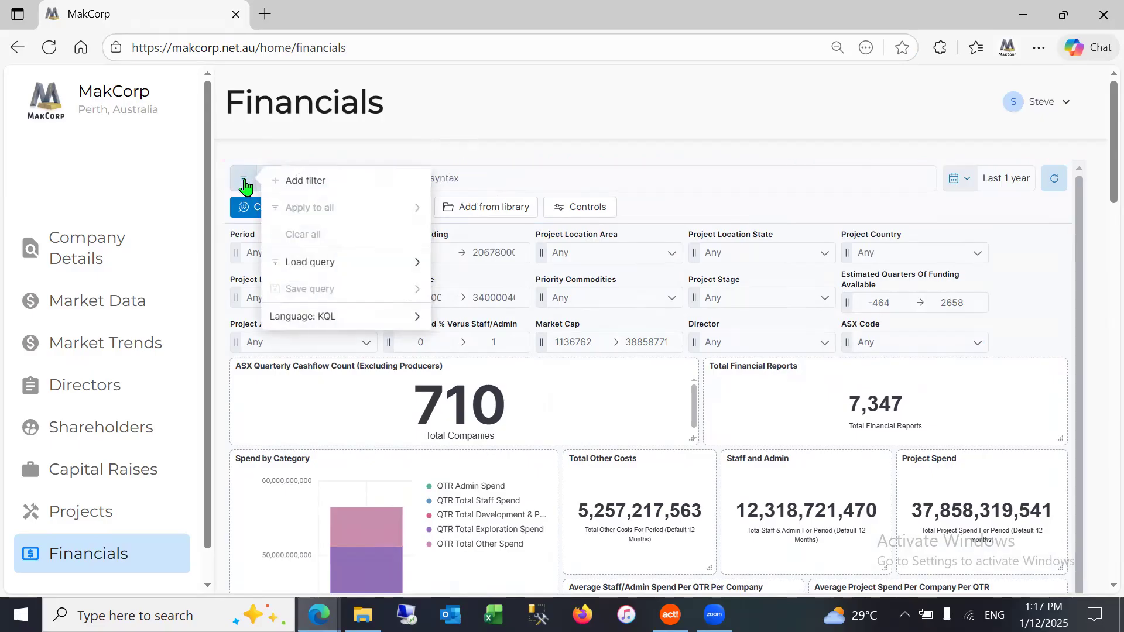
{"action": "left_click", "coordinate": [312, 260]}
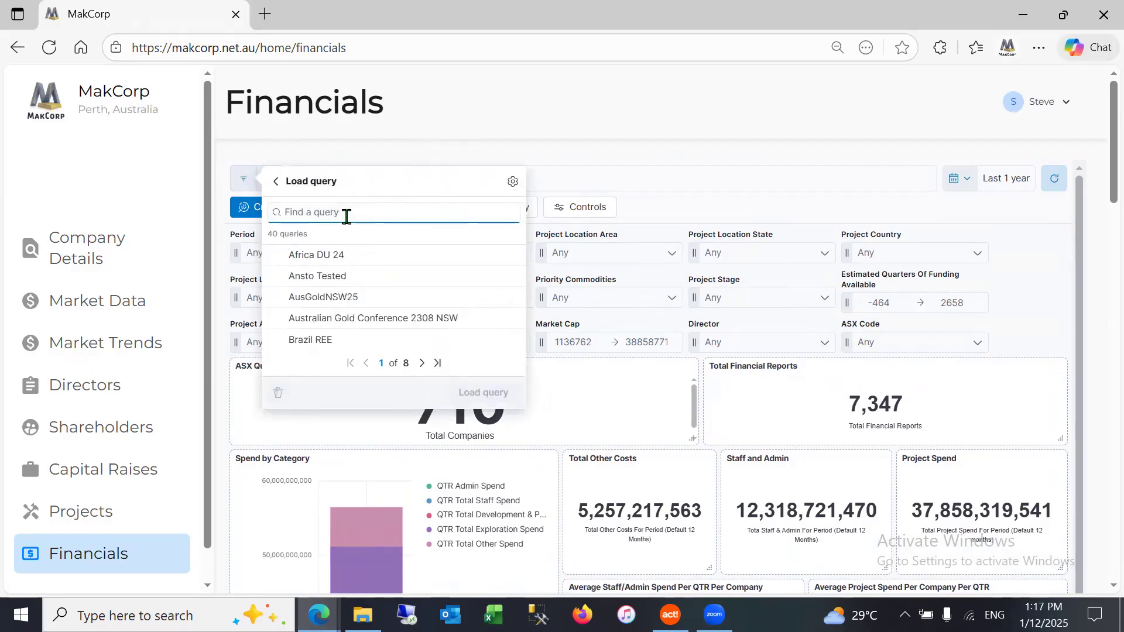
{"action": "type", "text": "LM"}
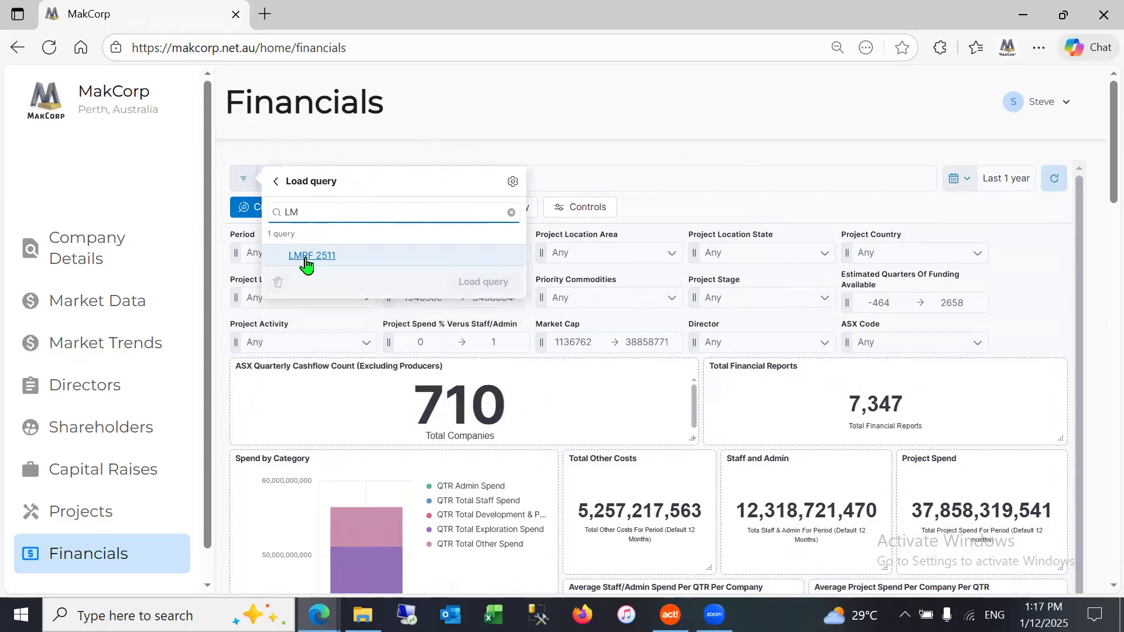
{"action": "left_click", "coordinate": [305, 258]}
{"action": "left_click", "coordinate": [477, 283]}
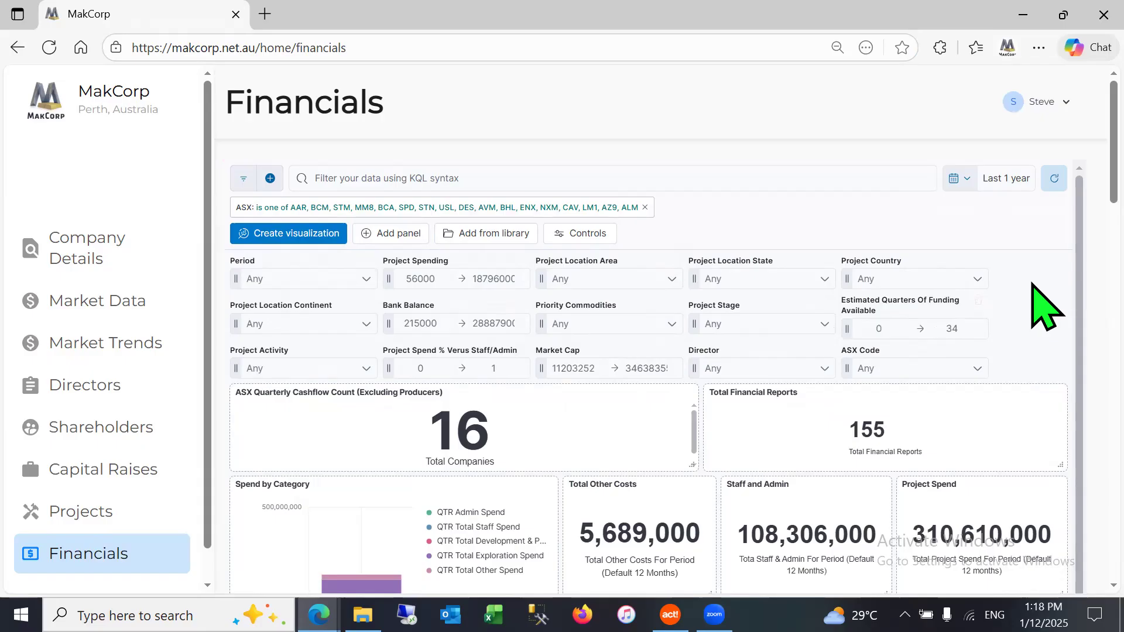
- Set the Financials dashboard's relative start date to 24 months ago and apply the new time range
{"action": "scroll", "coordinate": [1047, 304], "scroll_direction": "down", "scroll_amount": 10}
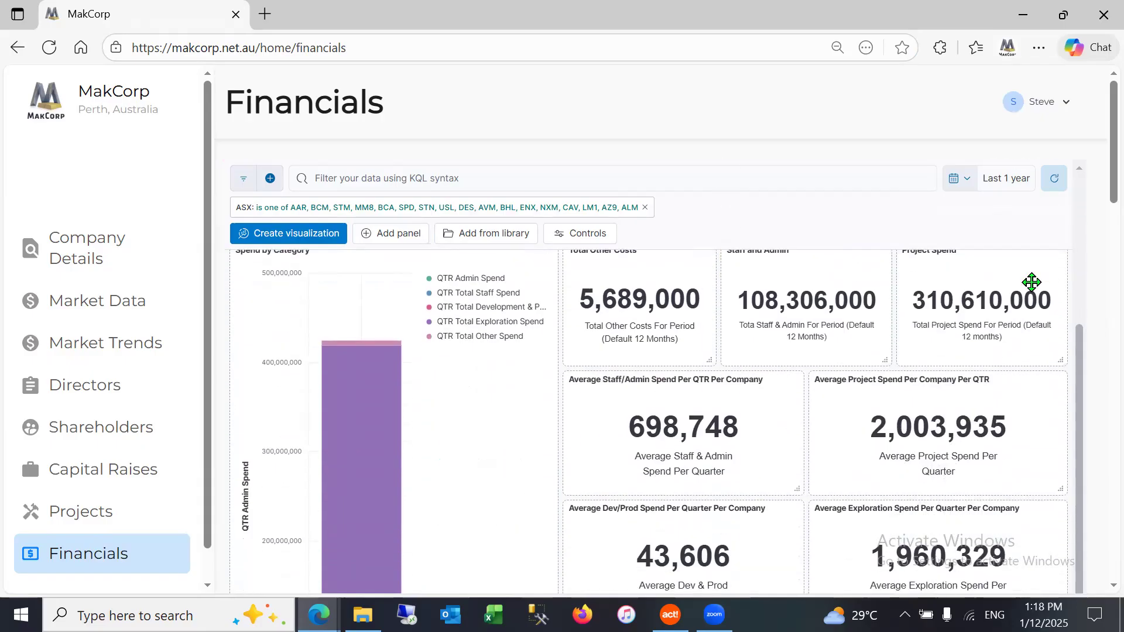
{"action": "scroll", "coordinate": [1033, 285], "scroll_direction": "down", "scroll_amount": 5}
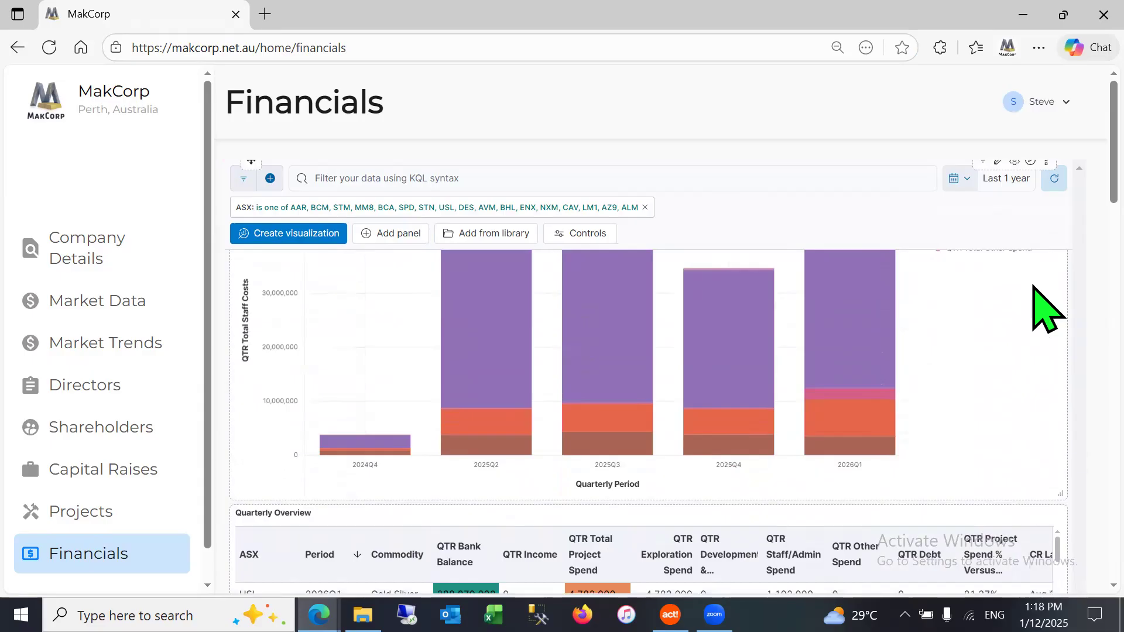
{"action": "scroll", "coordinate": [1033, 287], "scroll_direction": "down", "scroll_amount": 5}
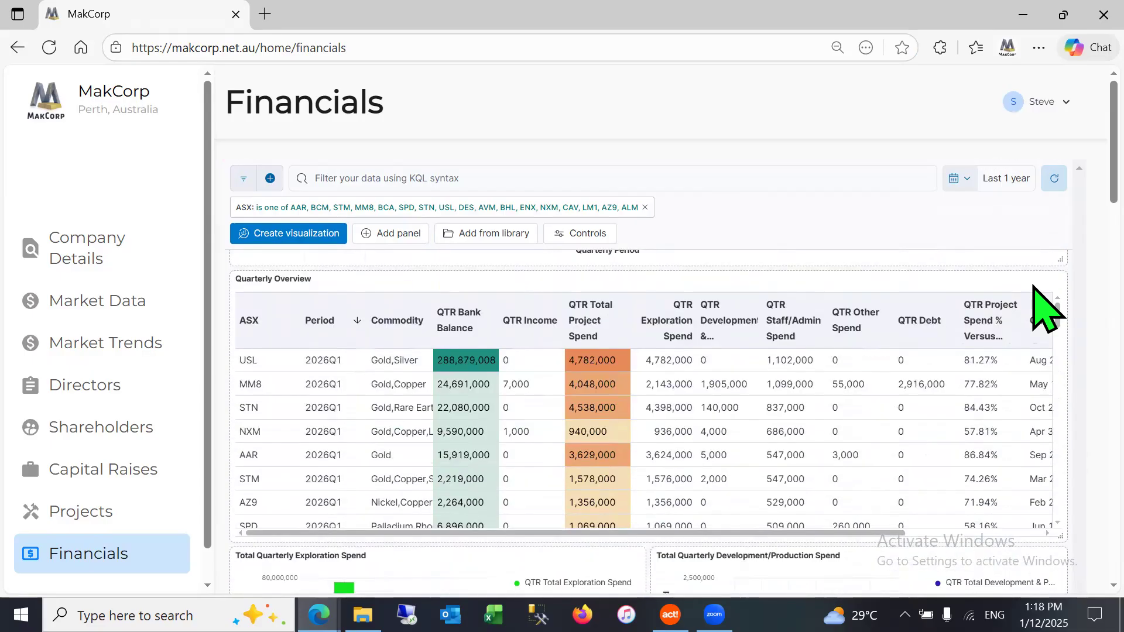
{"action": "scroll", "coordinate": [1032, 348], "scroll_direction": "up", "scroll_amount": 10}
{"action": "scroll", "coordinate": [1031, 284], "scroll_direction": "up", "scroll_amount": 10}
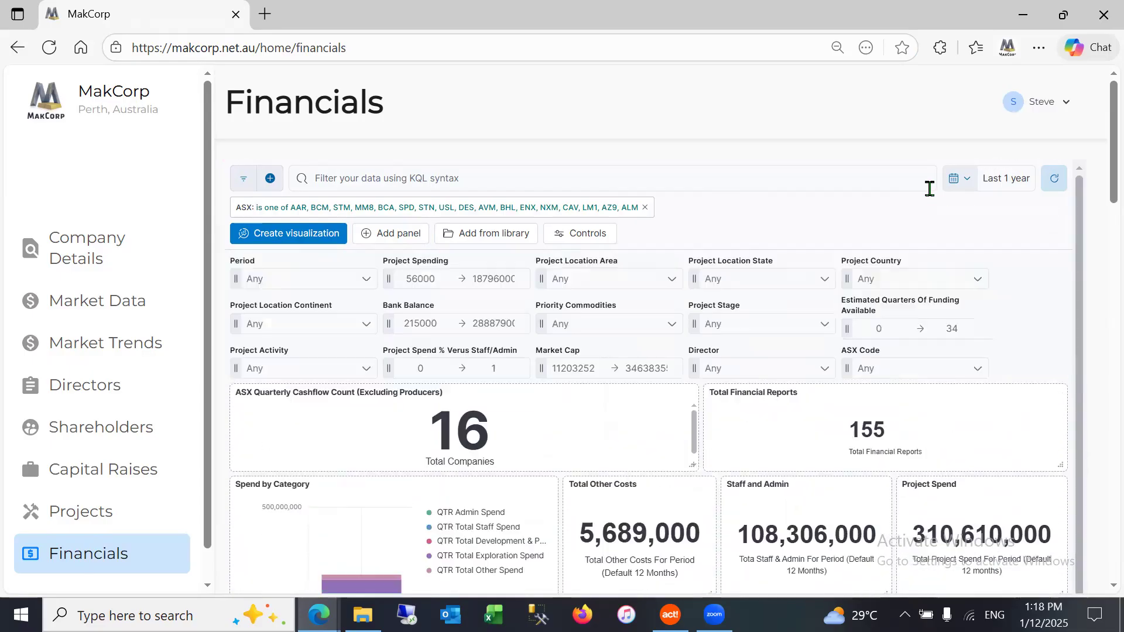
{"action": "left_click", "coordinate": [1014, 186]}
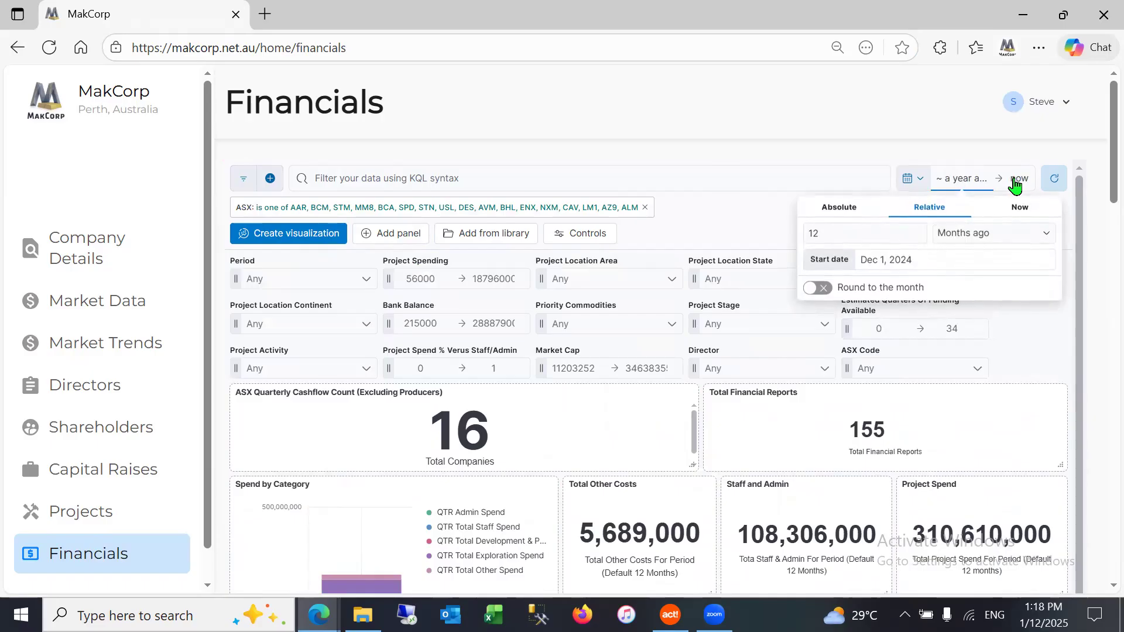
{"action": "key", "text": "BackSpace"}
{"action": "key", "text": "BackSpace"}
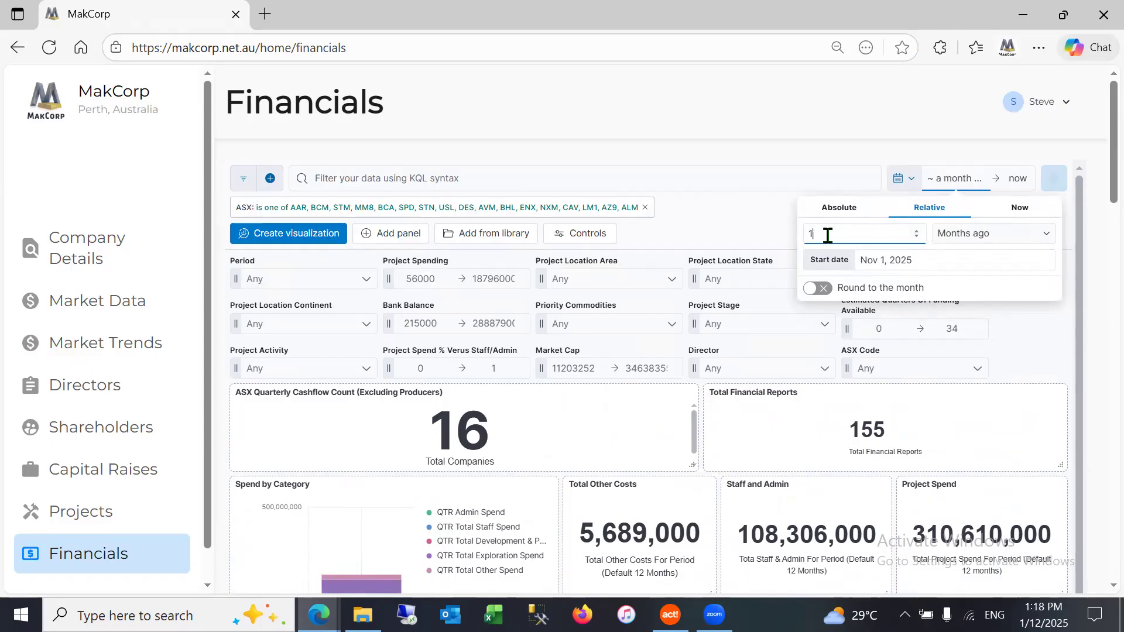
{"action": "type", "text": "24"}
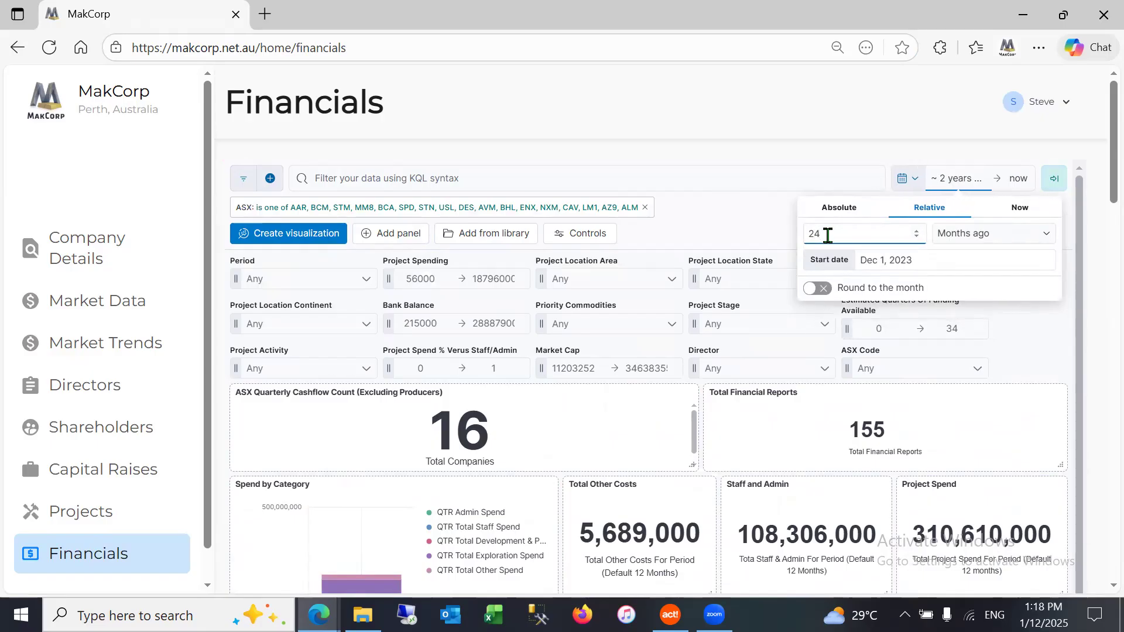
{"action": "left_click", "coordinate": [1059, 183]}
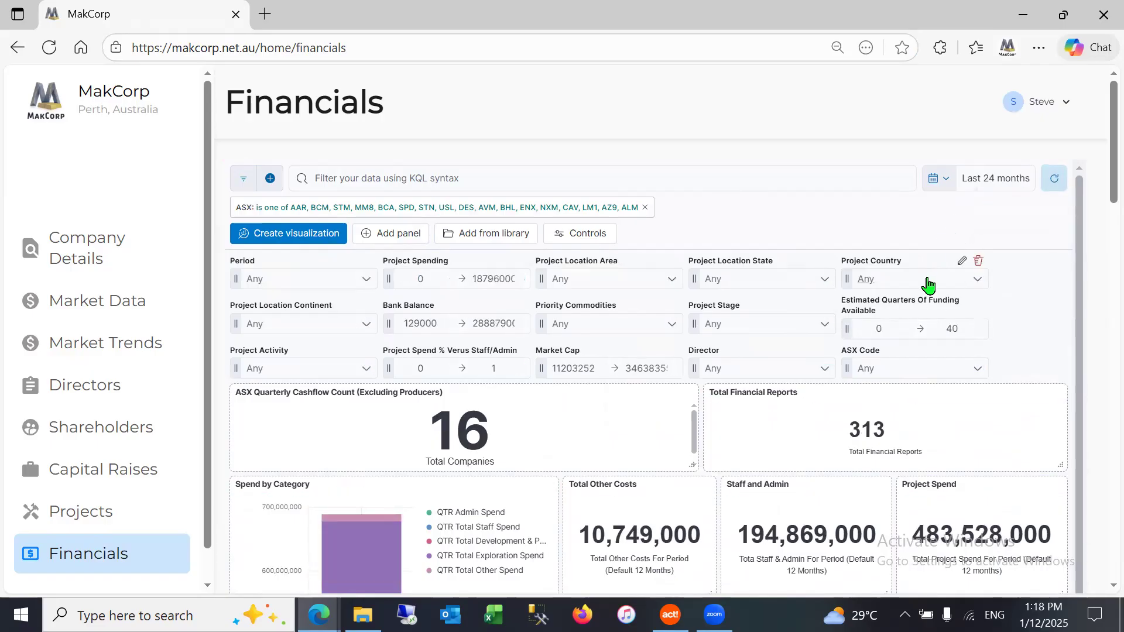
- Sort the Quarterly Overview table by QTR Total Project Spend in descending order
{"action": "scroll", "coordinate": [928, 271], "scroll_direction": "down", "scroll_amount": 8}
{"action": "scroll", "coordinate": [878, 374], "scroll_direction": "down", "scroll_amount": 7}
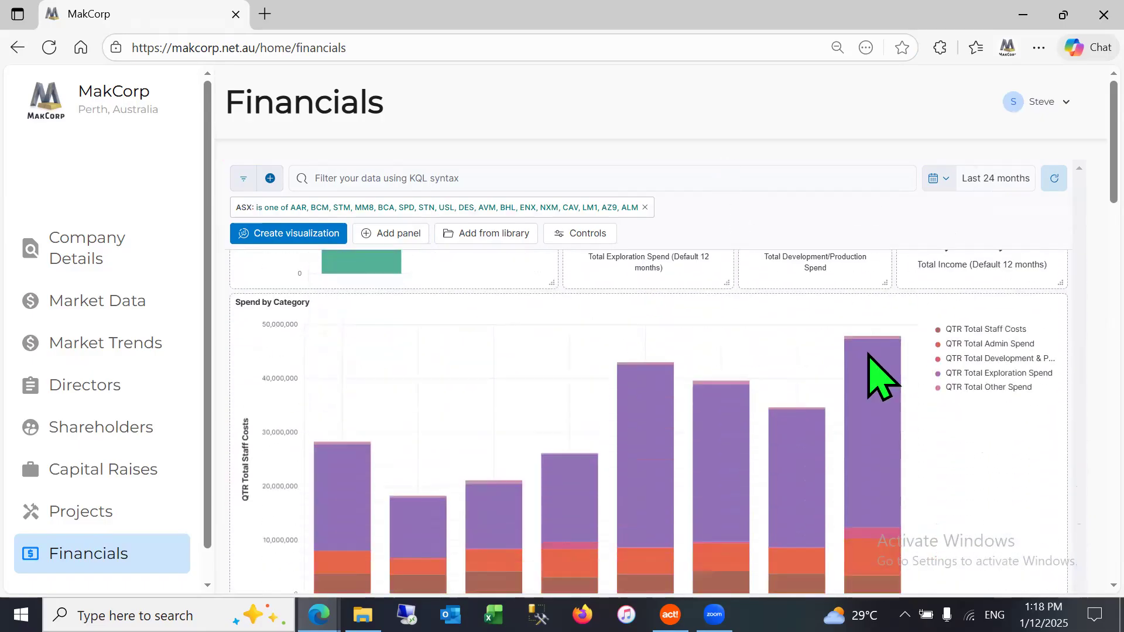
{"action": "mouse_move", "coordinate": [720, 366]}
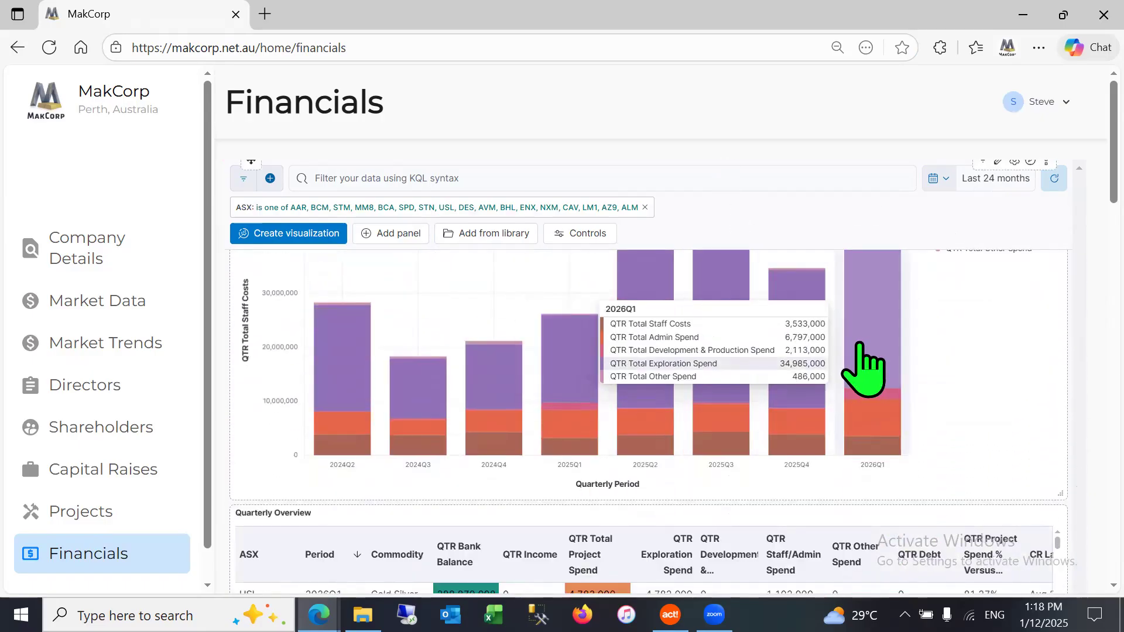
{"action": "mouse_move", "coordinate": [818, 342]}
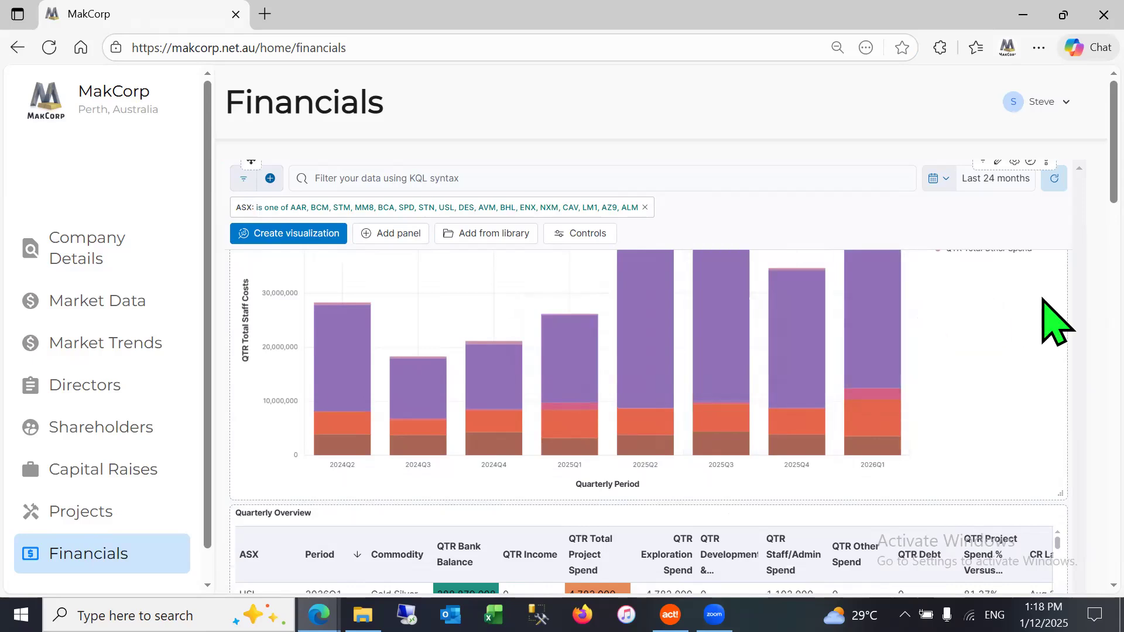
{"action": "scroll", "coordinate": [1044, 310], "scroll_direction": "down", "scroll_amount": 4}
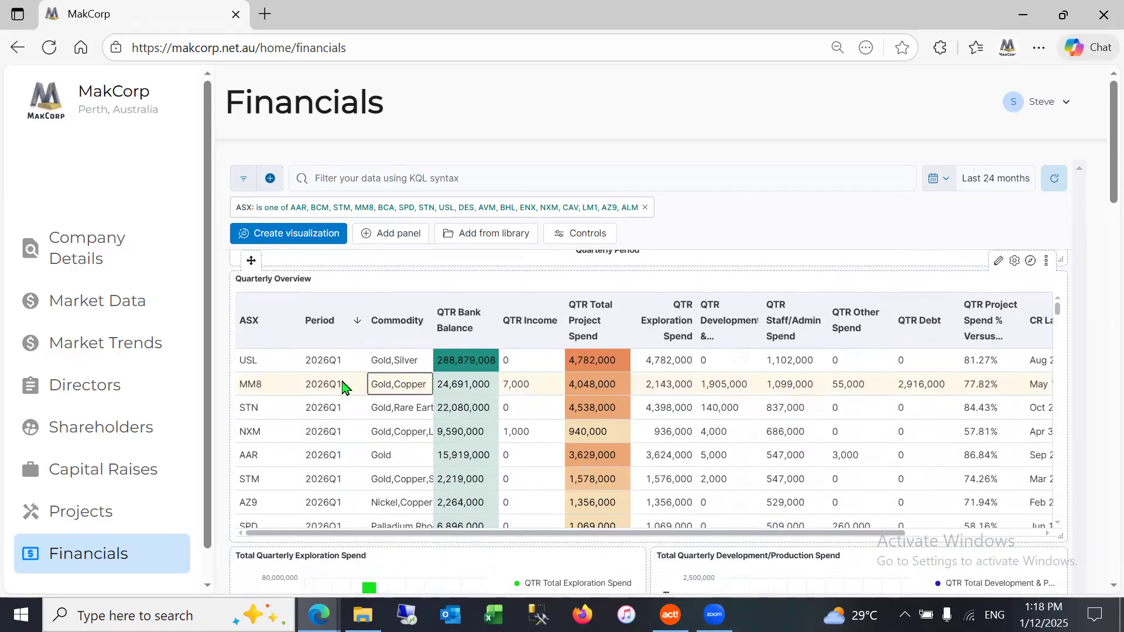
{"action": "left_click", "coordinate": [324, 408]}
{"action": "left_click", "coordinate": [252, 431]}
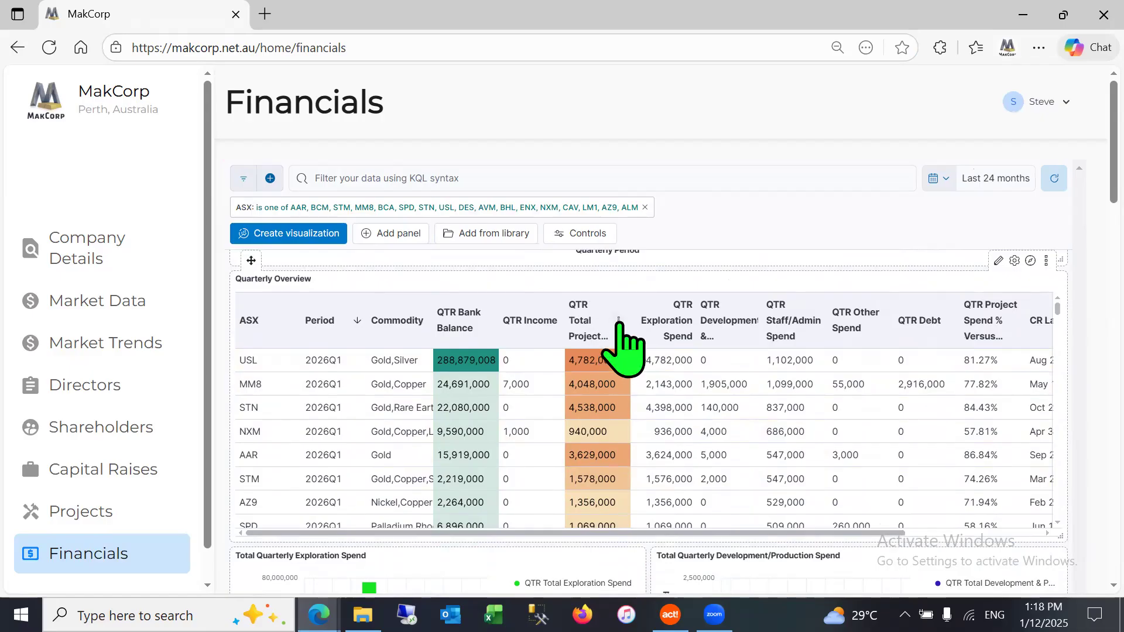
{"action": "left_click", "coordinate": [618, 320]}
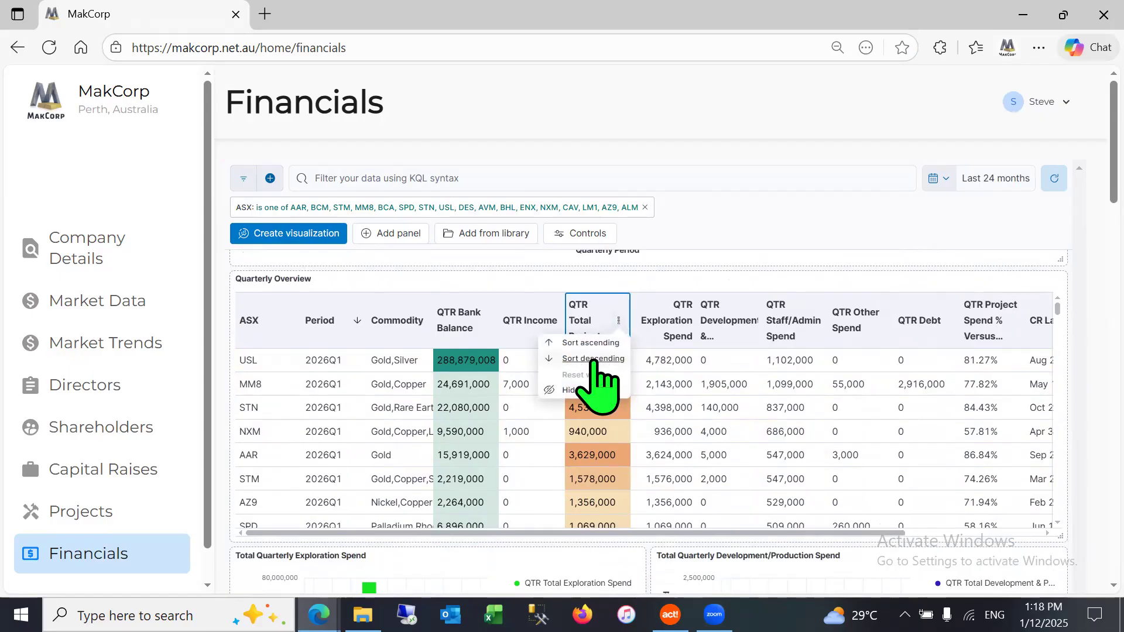
{"action": "left_click", "coordinate": [592, 359]}
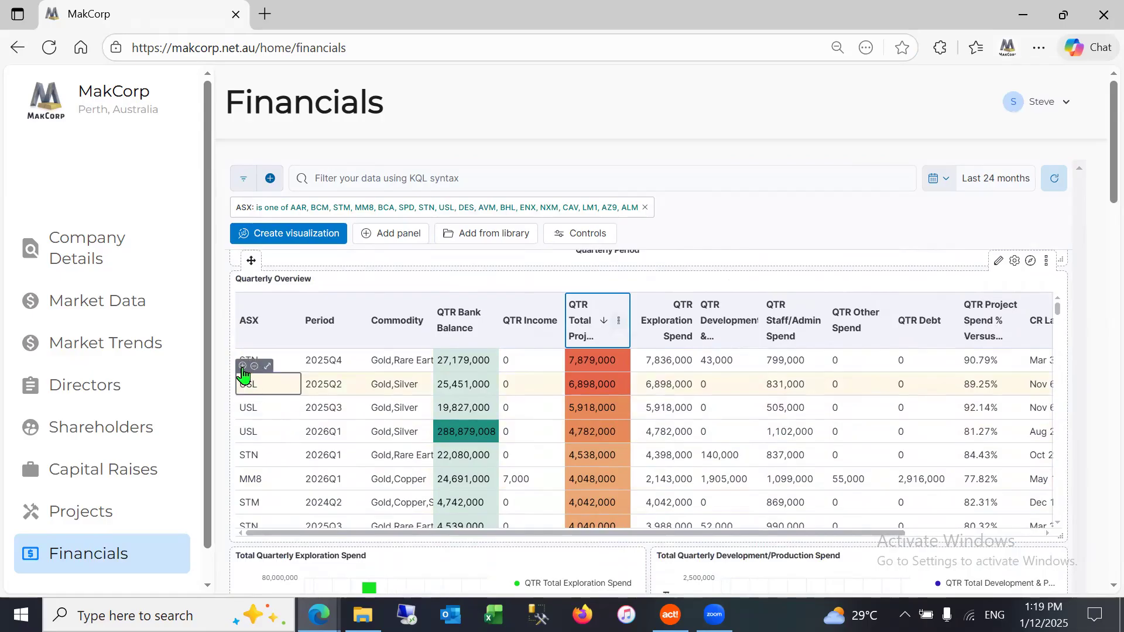
- Filter the dashboard to USL from the Quarterly Overview table, and remove both that filter and the loaded ASX filter
{"action": "left_click", "coordinate": [242, 366]}
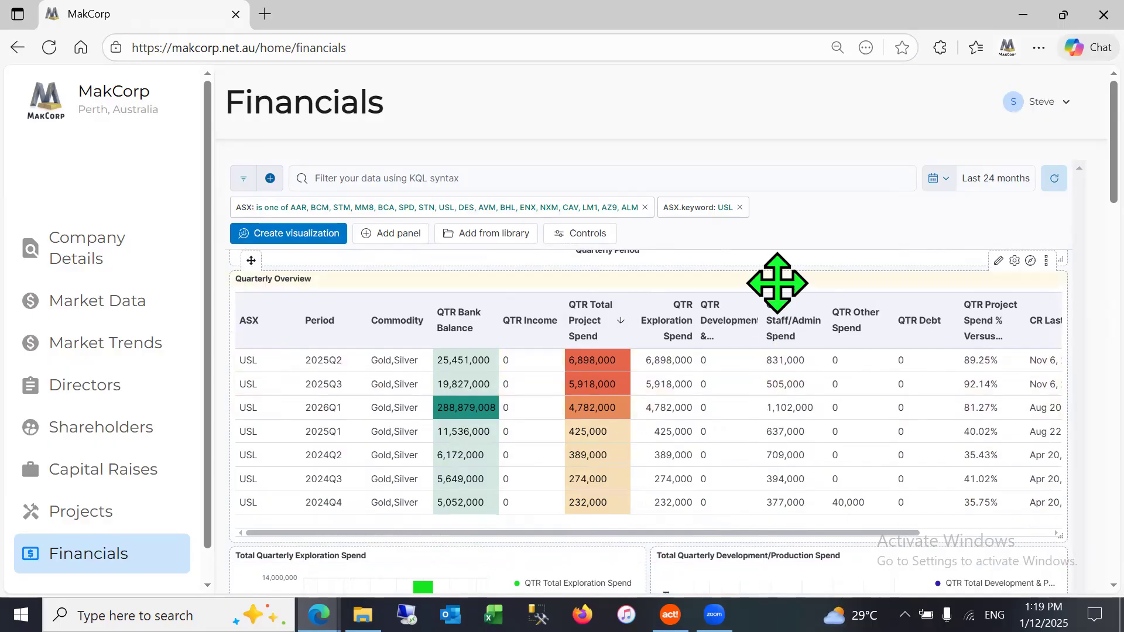
{"action": "scroll", "coordinate": [776, 284], "scroll_direction": "up", "scroll_amount": 15}
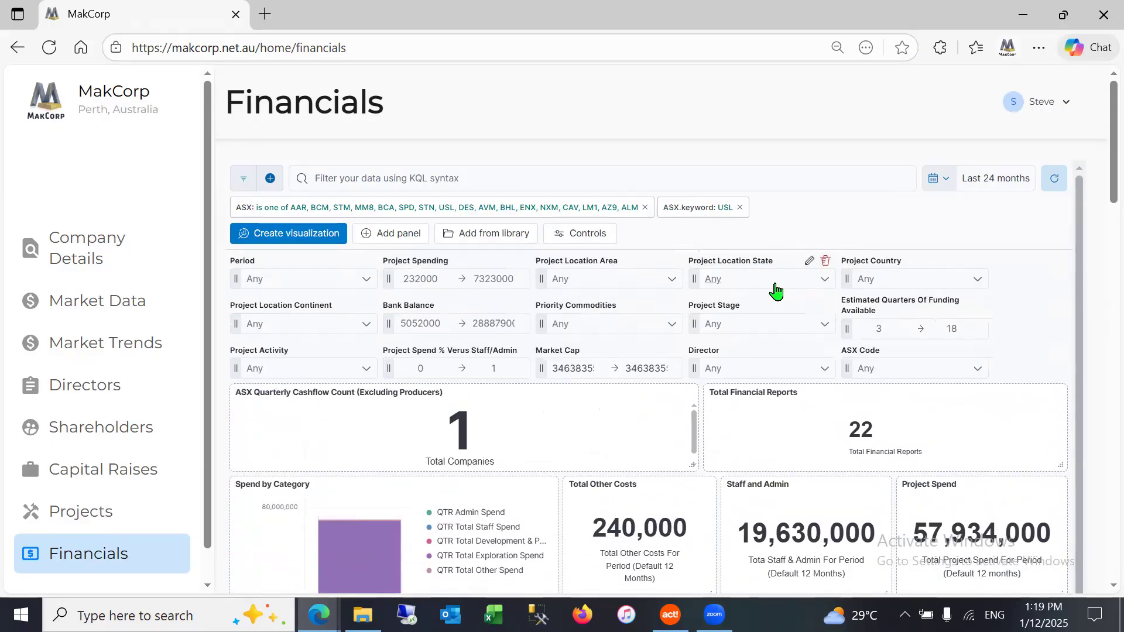
{"action": "left_click", "coordinate": [738, 208]}
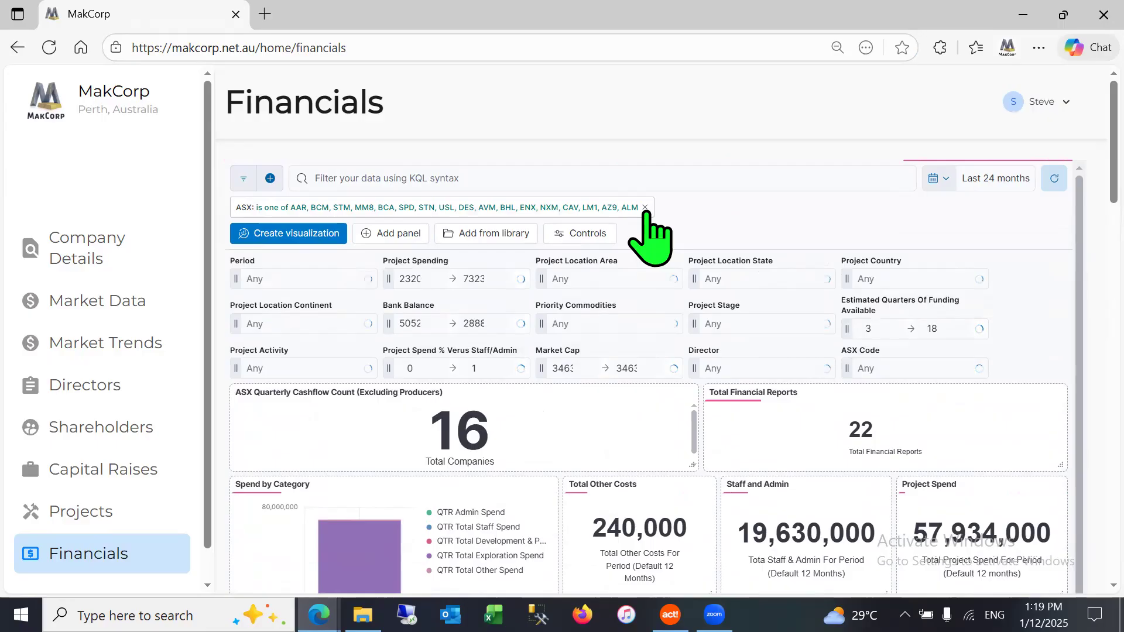
{"action": "left_click", "coordinate": [644, 208]}
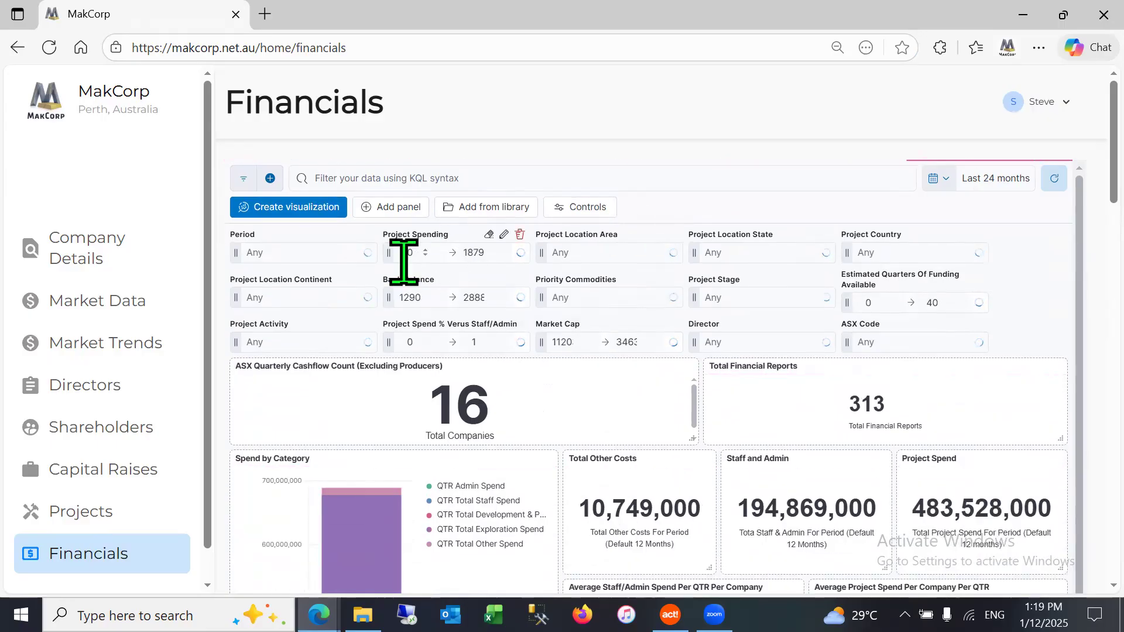